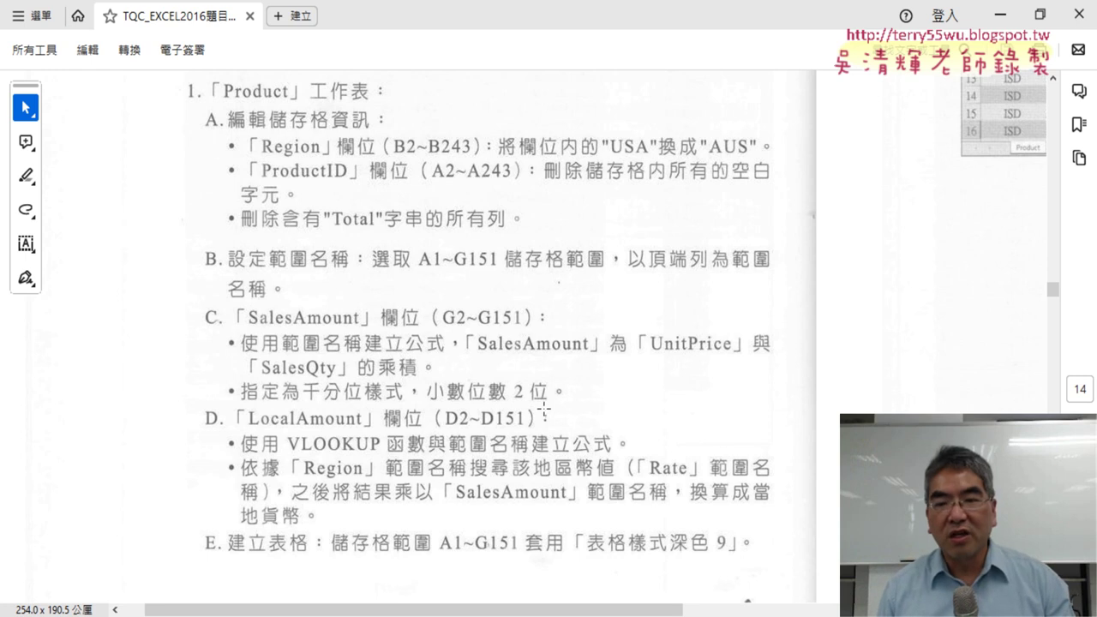
{"action": "left_click", "coordinate": [1000, 15]}
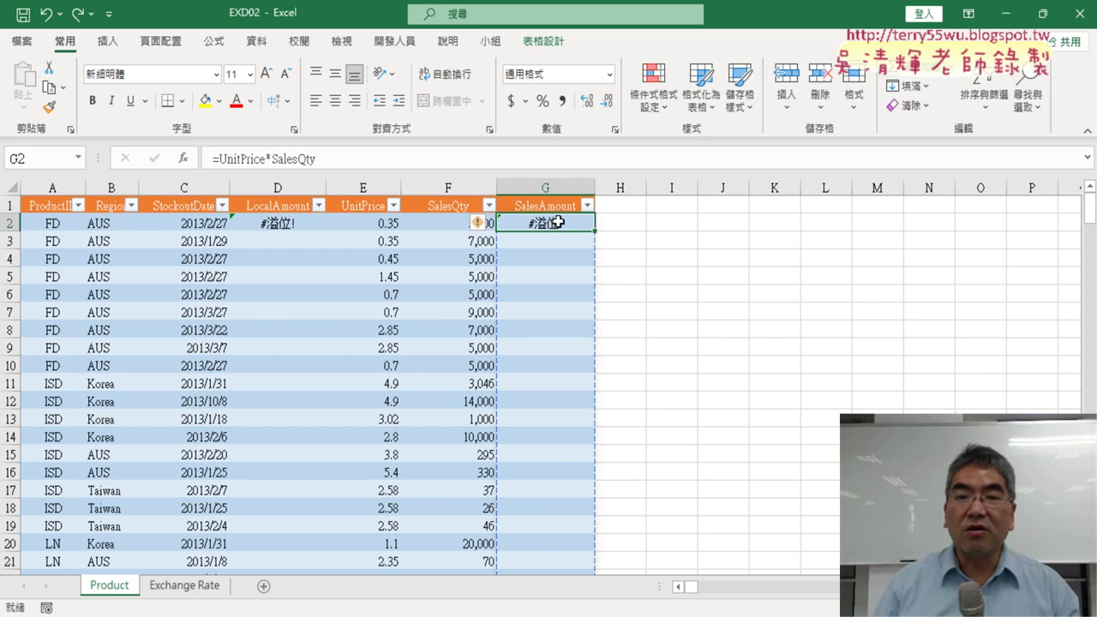
{"action": "left_click", "coordinate": [226, 160]}
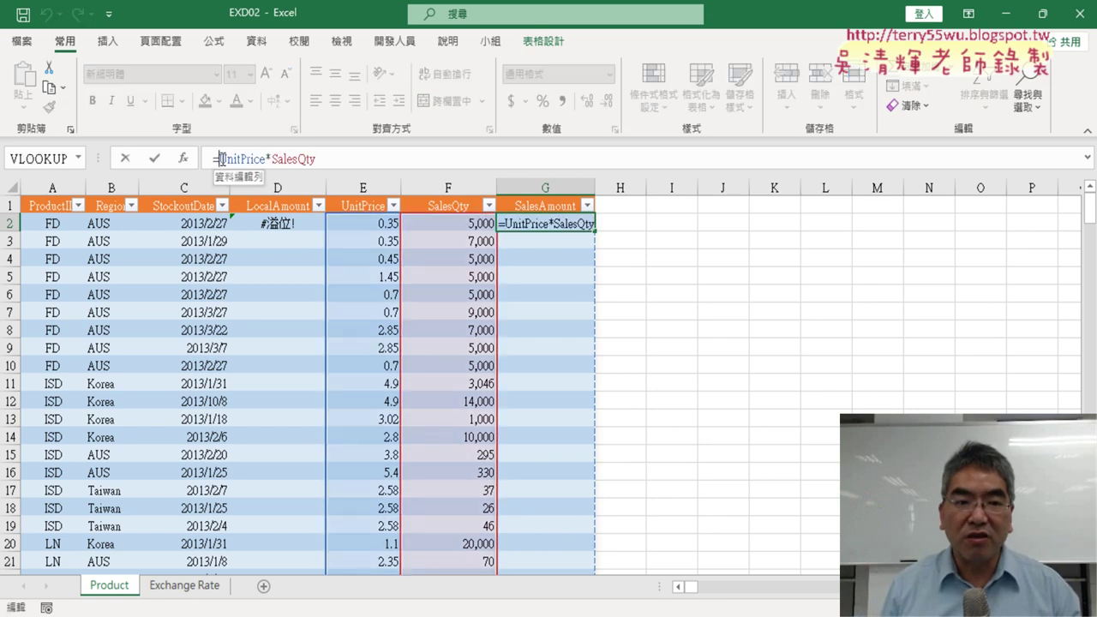
{"action": "type", "text": "@"}
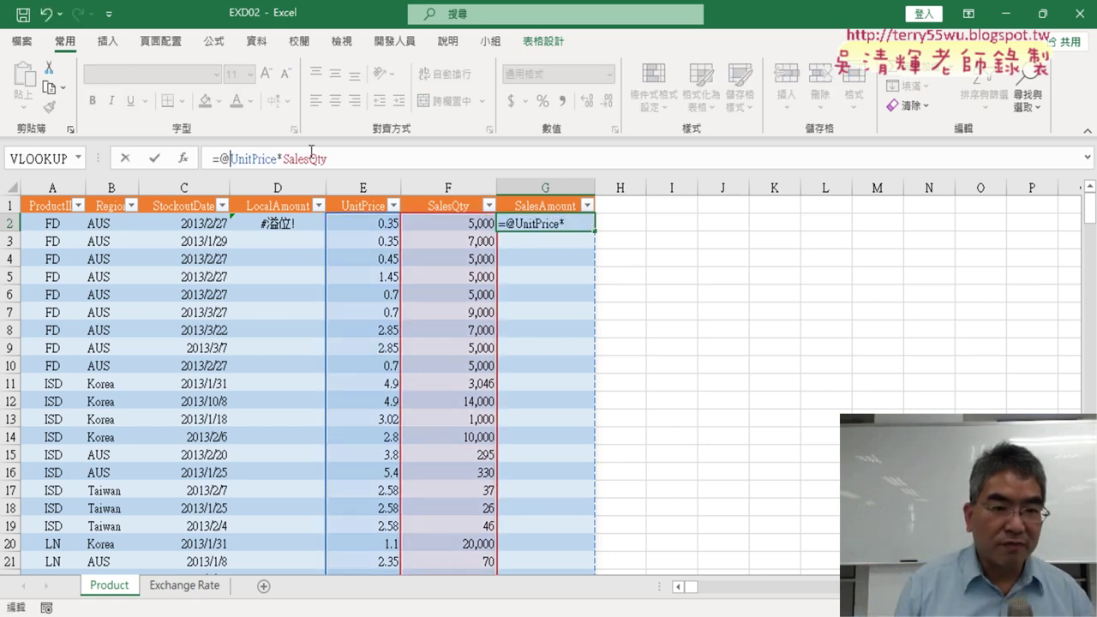
{"action": "left_click", "coordinate": [283, 159]}
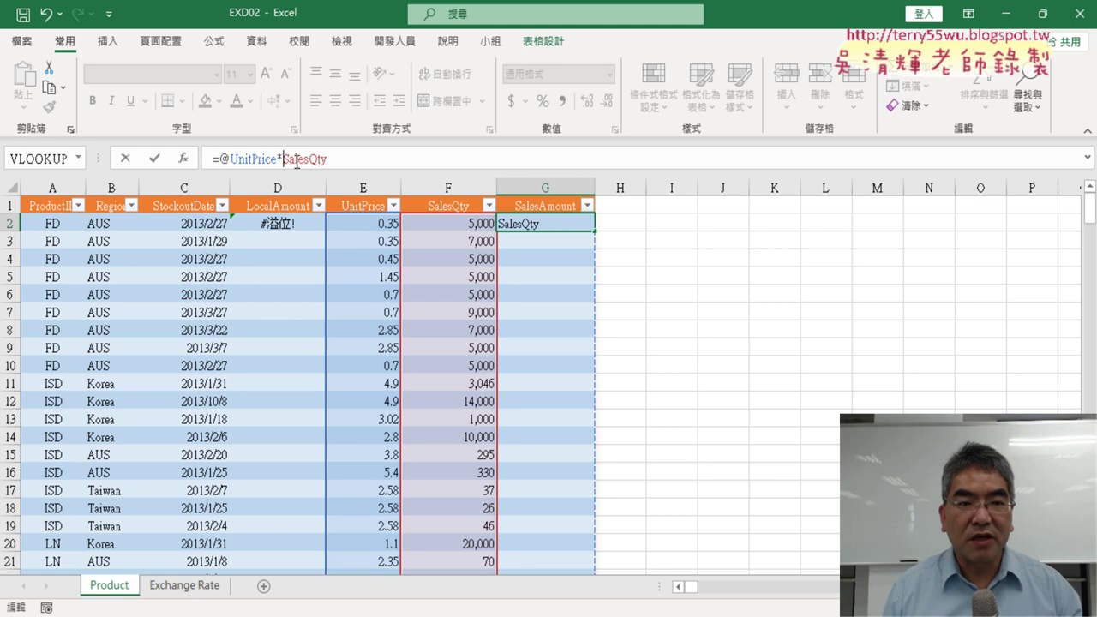
{"action": "type", "text": "@"}
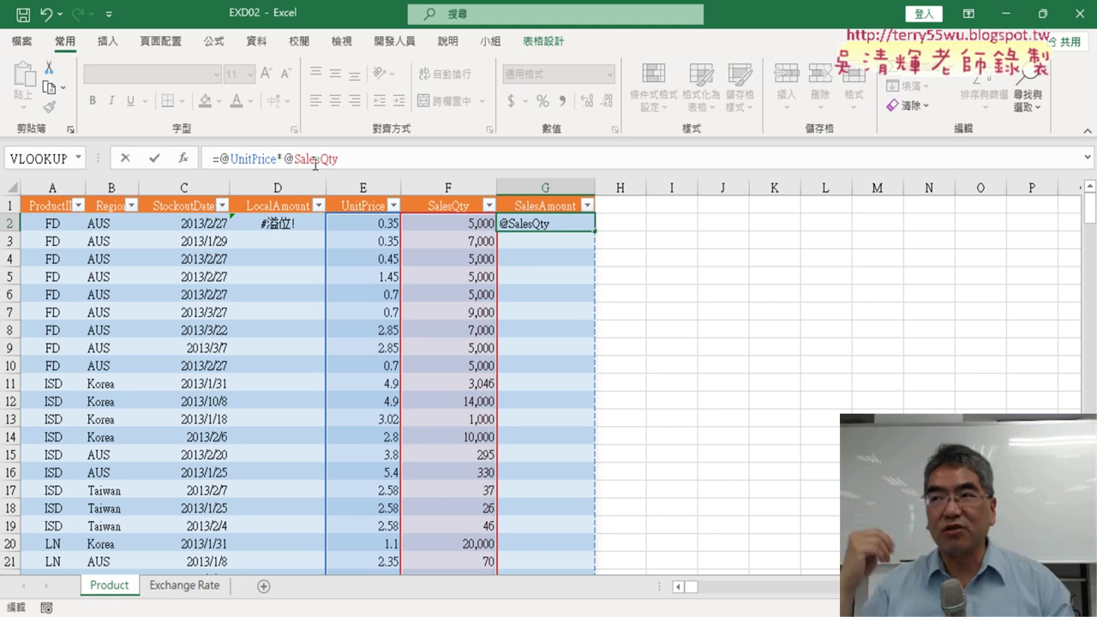
{"action": "left_click", "coordinate": [154, 161]}
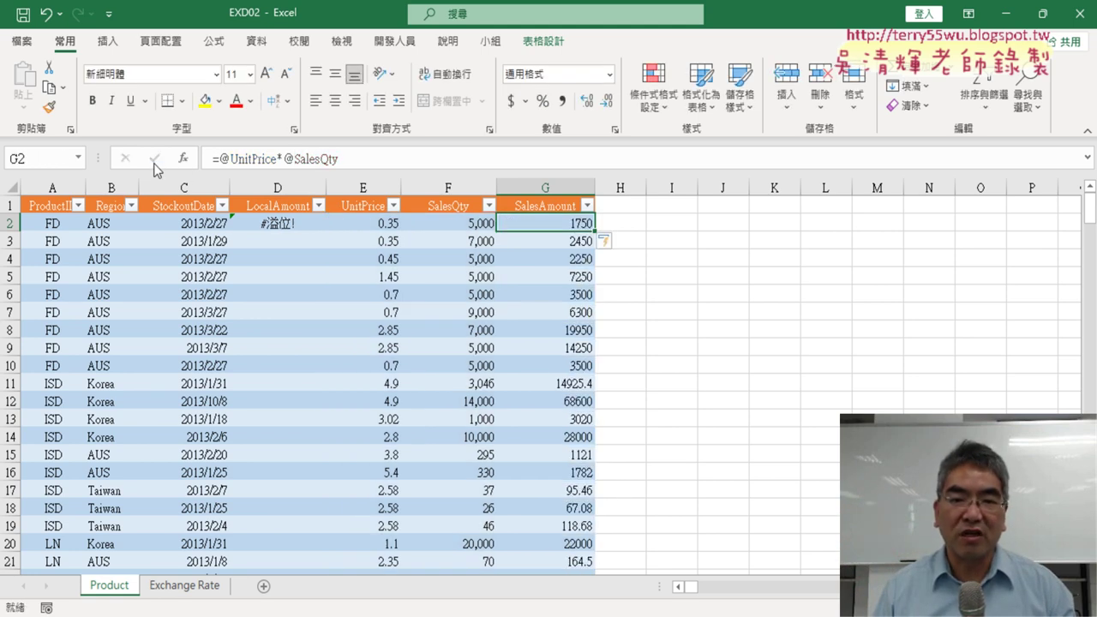
Remove the Region lookup argument from D2's VLOOKUP formula, trying B2 before clearing it
{"action": "left_click", "coordinate": [286, 225]}
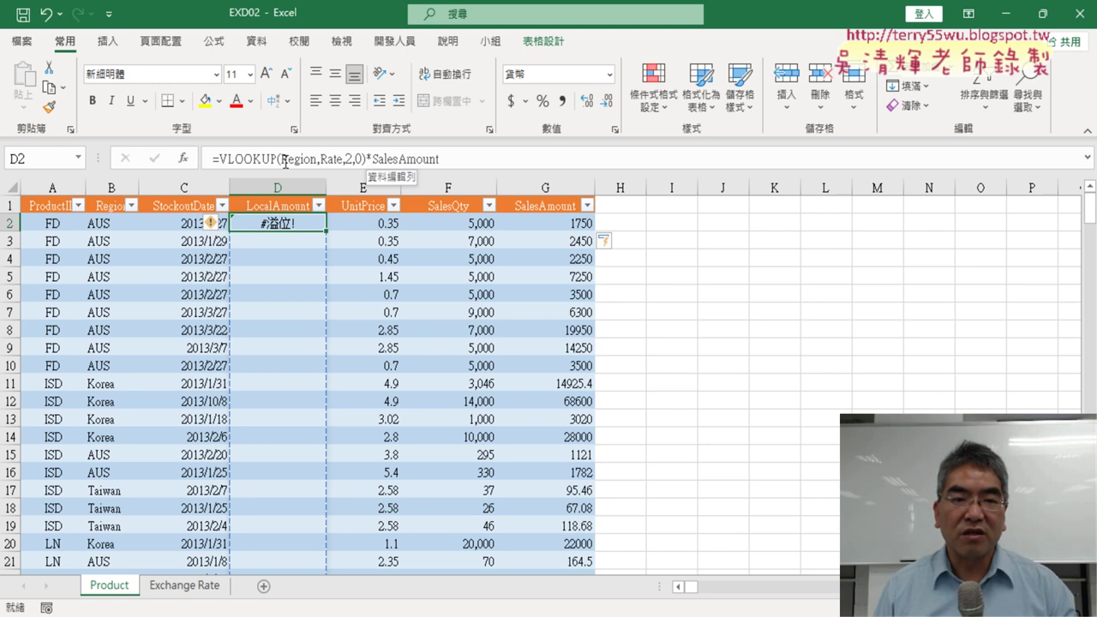
{"action": "left_click_drag", "start_coordinate": [281, 160], "coordinate": [317, 159]}
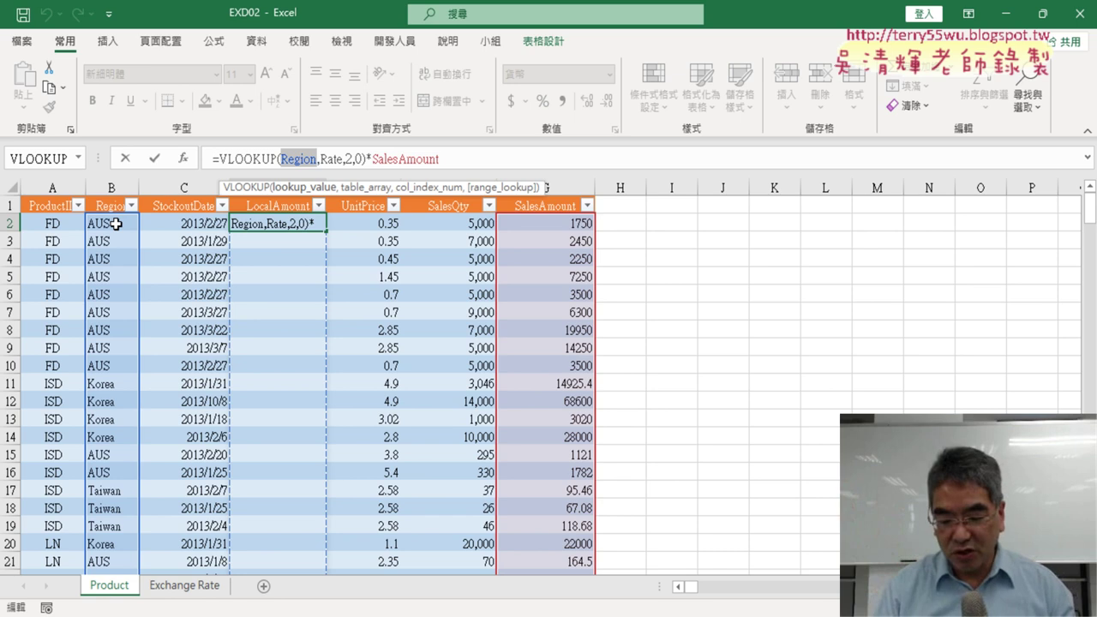
{"action": "key", "text": "BackSpace"}
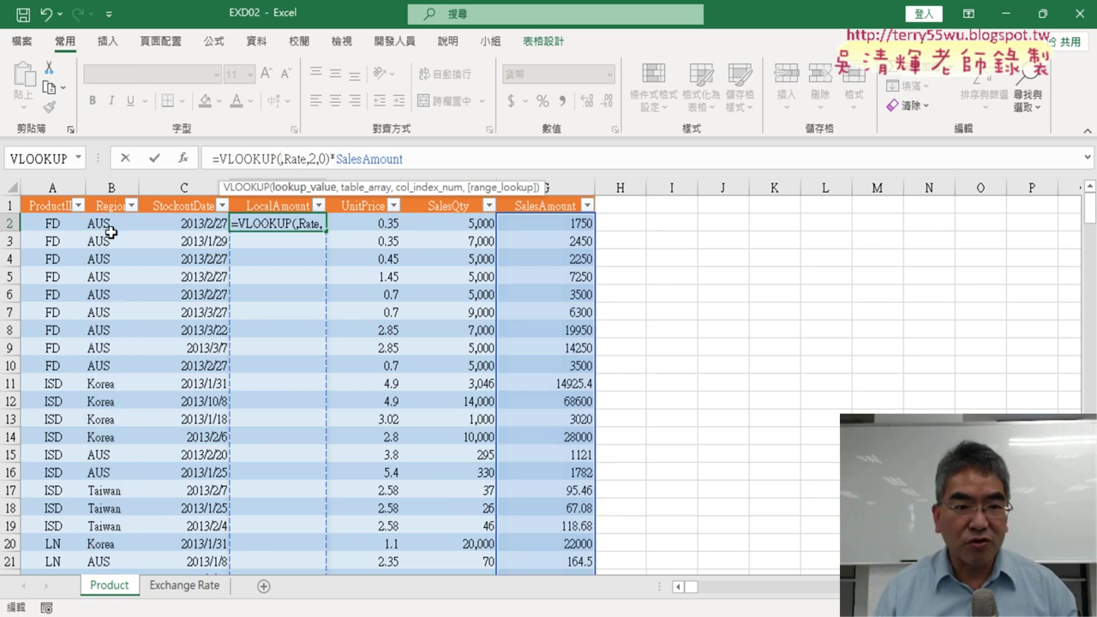
{"action": "left_click", "coordinate": [110, 228]}
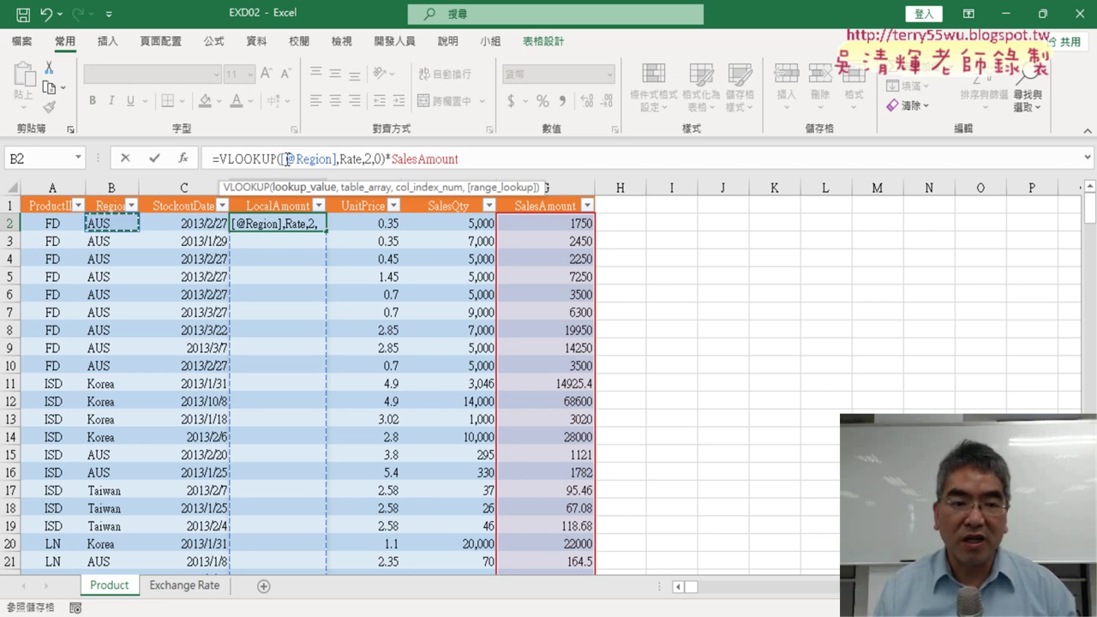
{"action": "left_click_drag", "start_coordinate": [281, 159], "coordinate": [325, 159]}
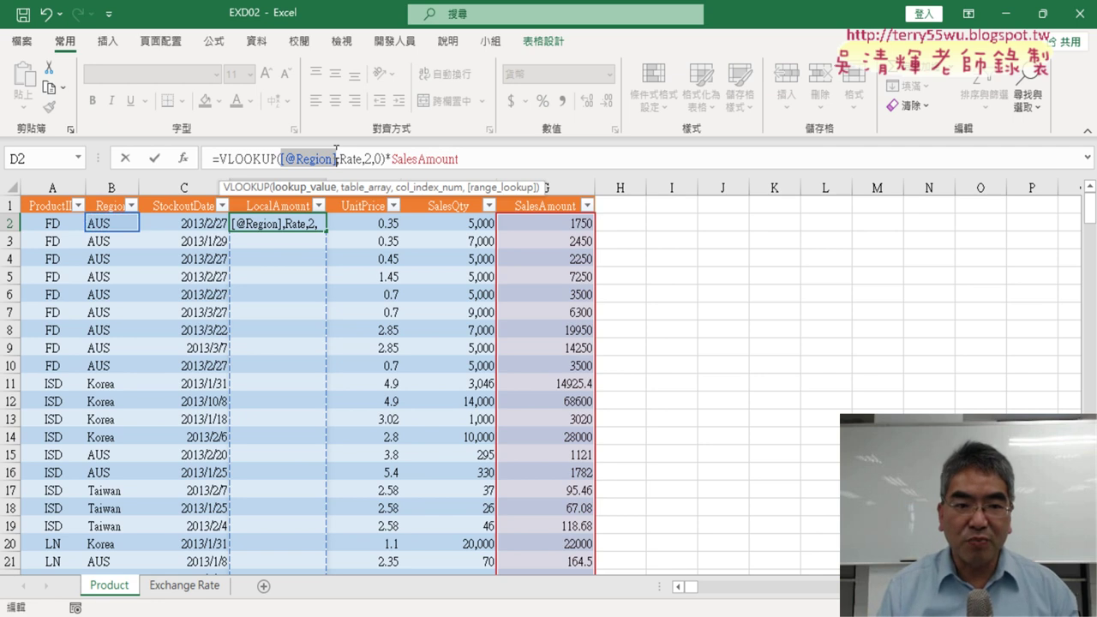
{"action": "key", "text": "Delete"}
{"action": "type", "text": "B"}
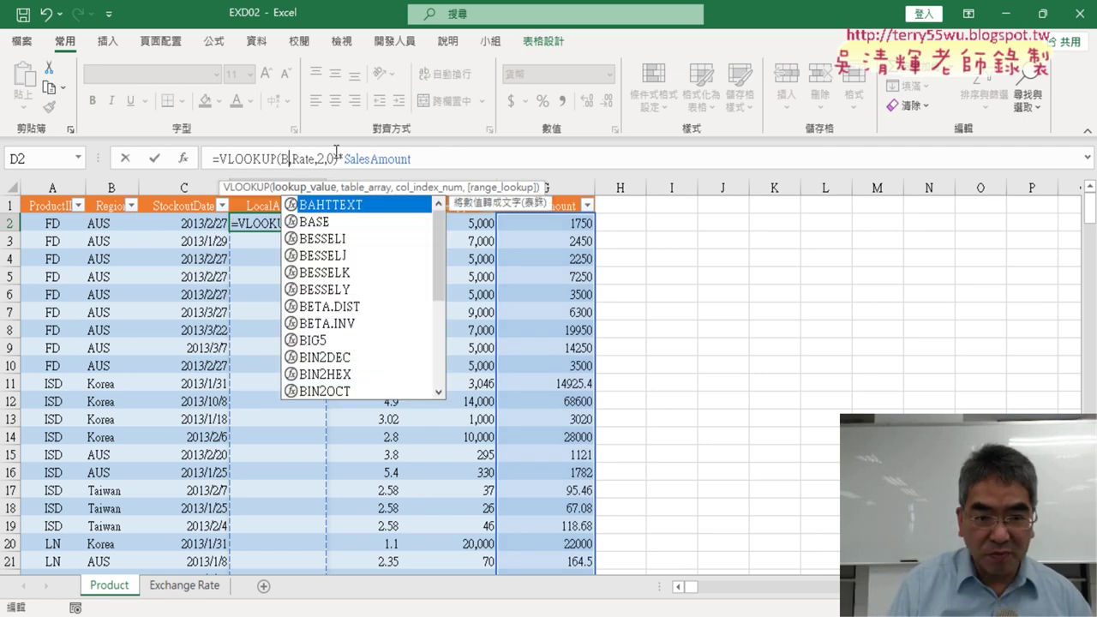
{"action": "type", "text": "2"}
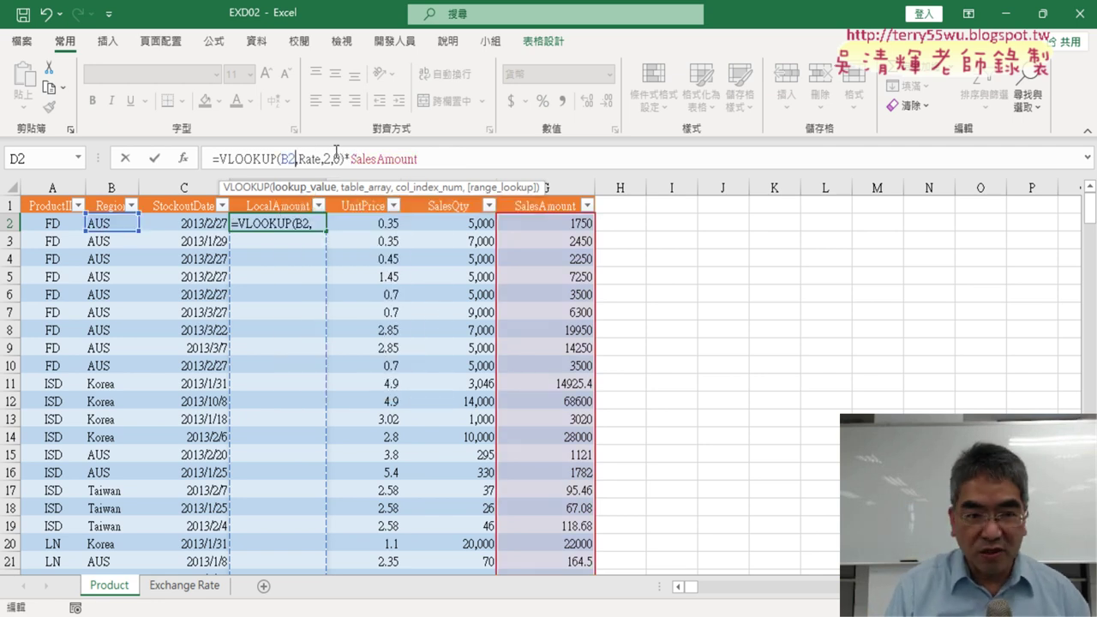
{"action": "key", "text": "BackSpace"}
{"action": "key", "text": "BackSpace"}
{"action": "key", "text": "F3"}
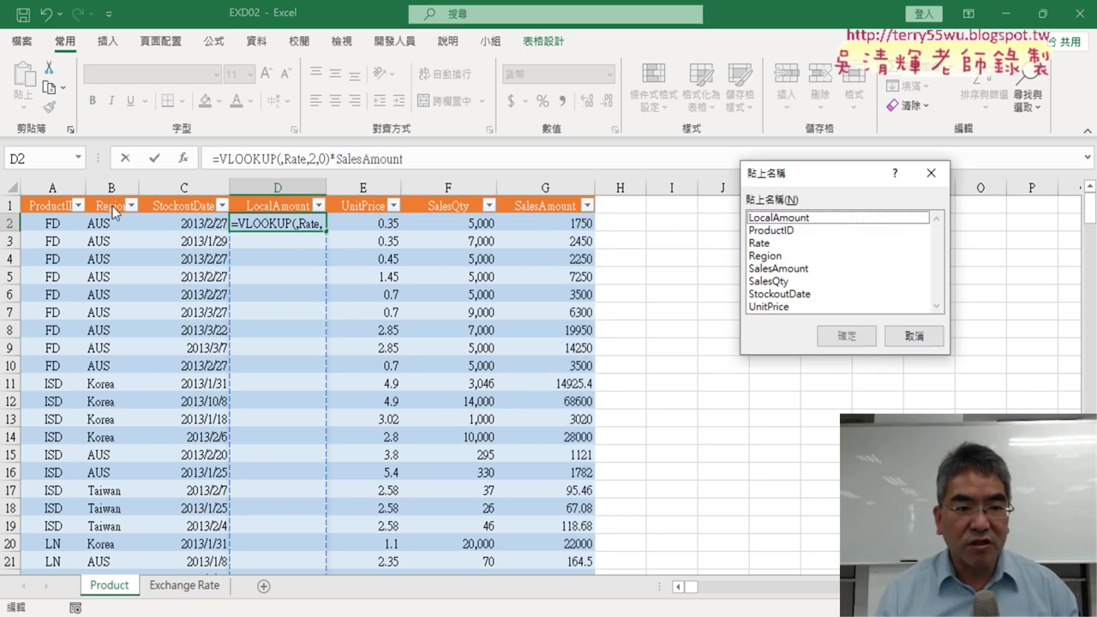
{"action": "left_click", "coordinate": [754, 257]}
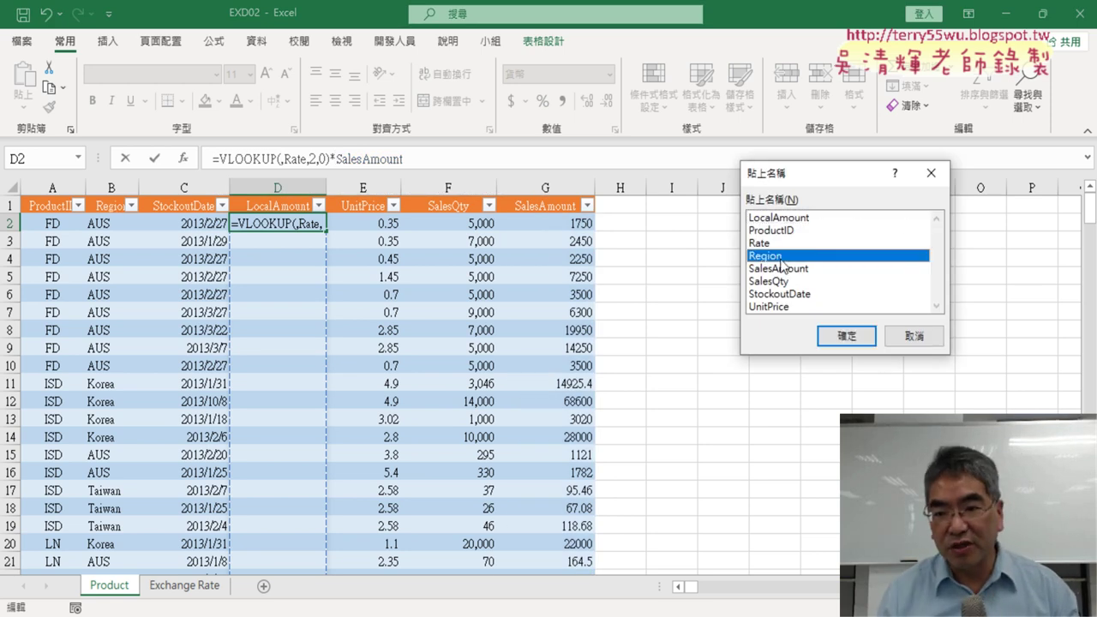
{"action": "left_click", "coordinate": [841, 334]}
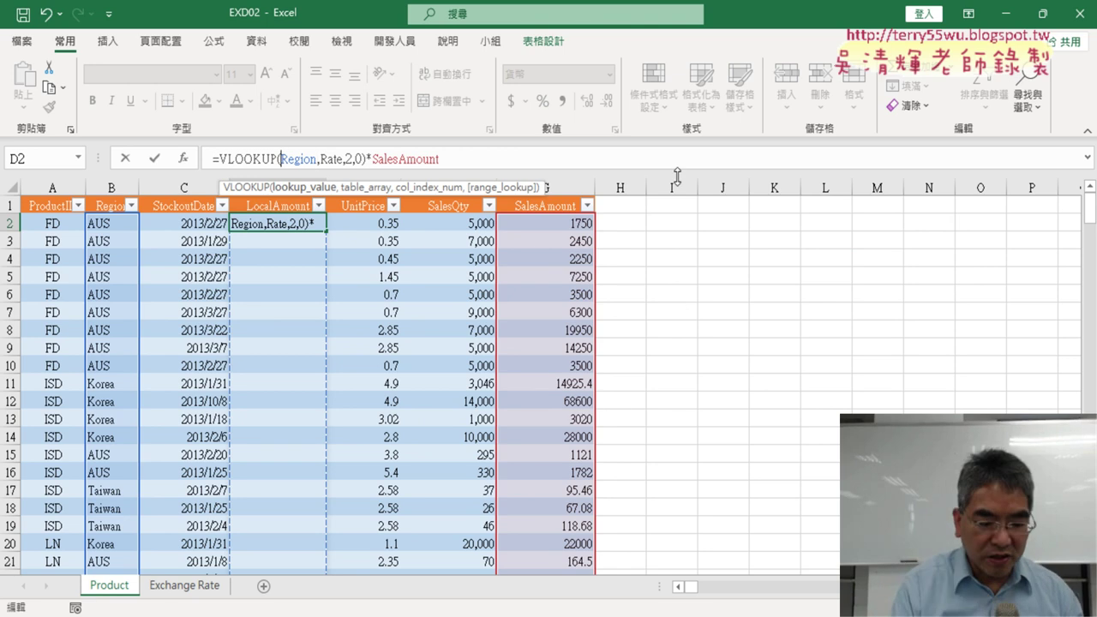
{"action": "type", "text": "@"}
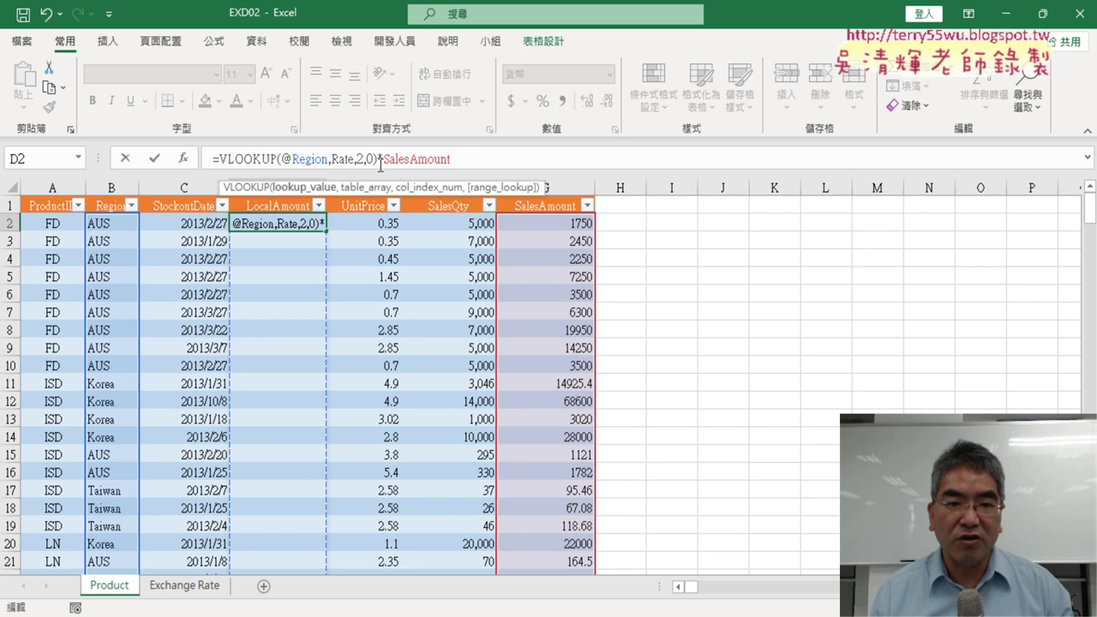
{"action": "left_click", "coordinate": [420, 159]}
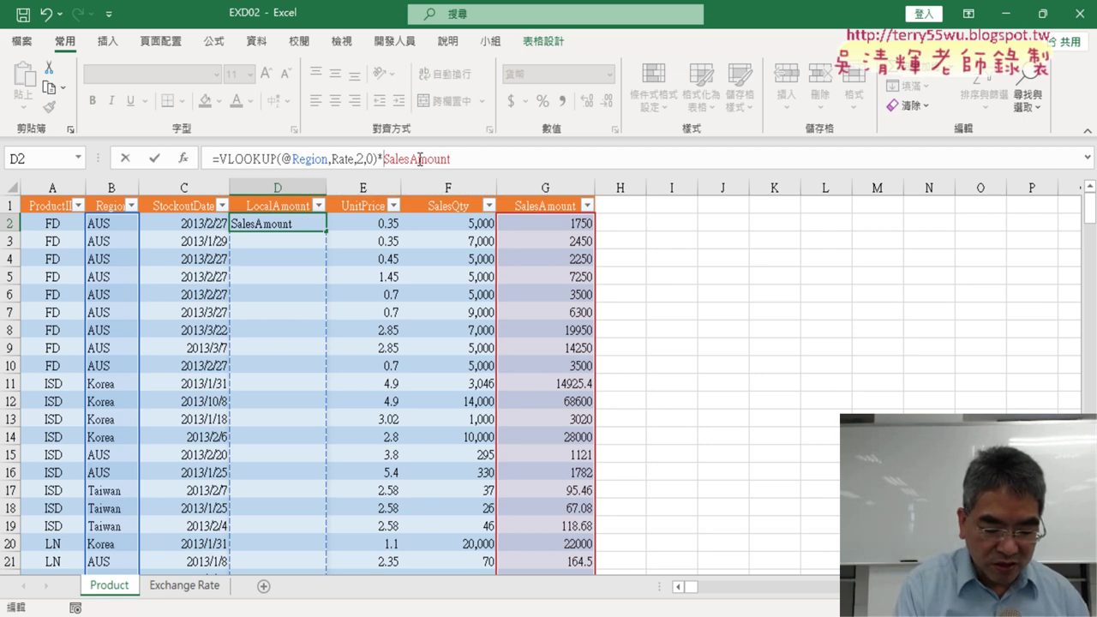
{"action": "type", "text": "@"}
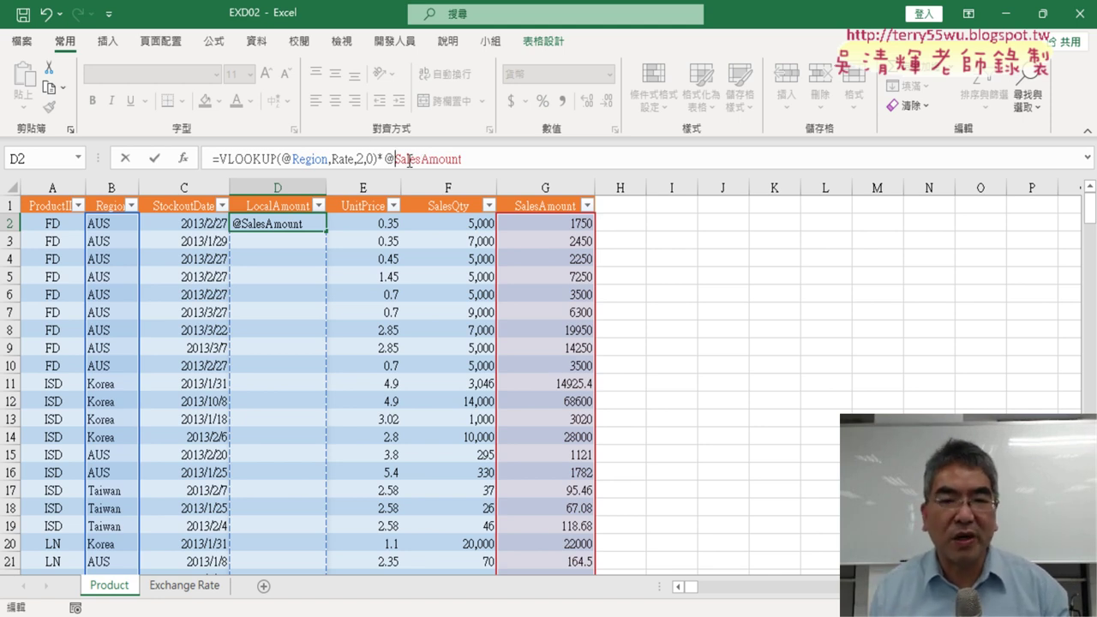
{"action": "left_click", "coordinate": [156, 160]}
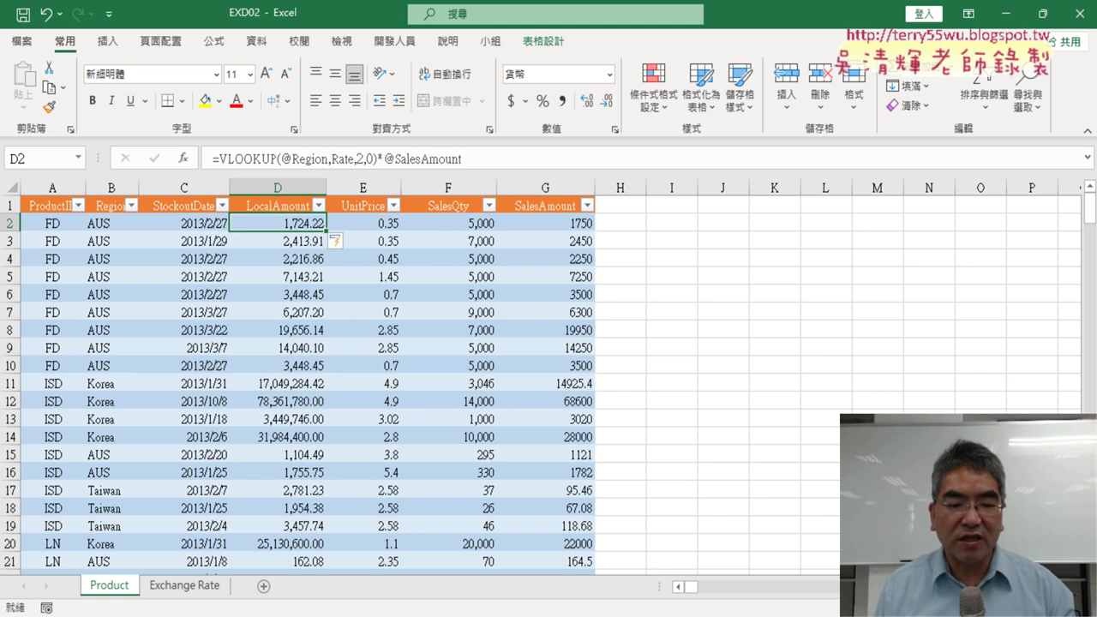
Minimize the PDF task sheet and Google Docs tutorial to return to Excel, selecting G2
{"action": "key", "text": "alt+Tab"}
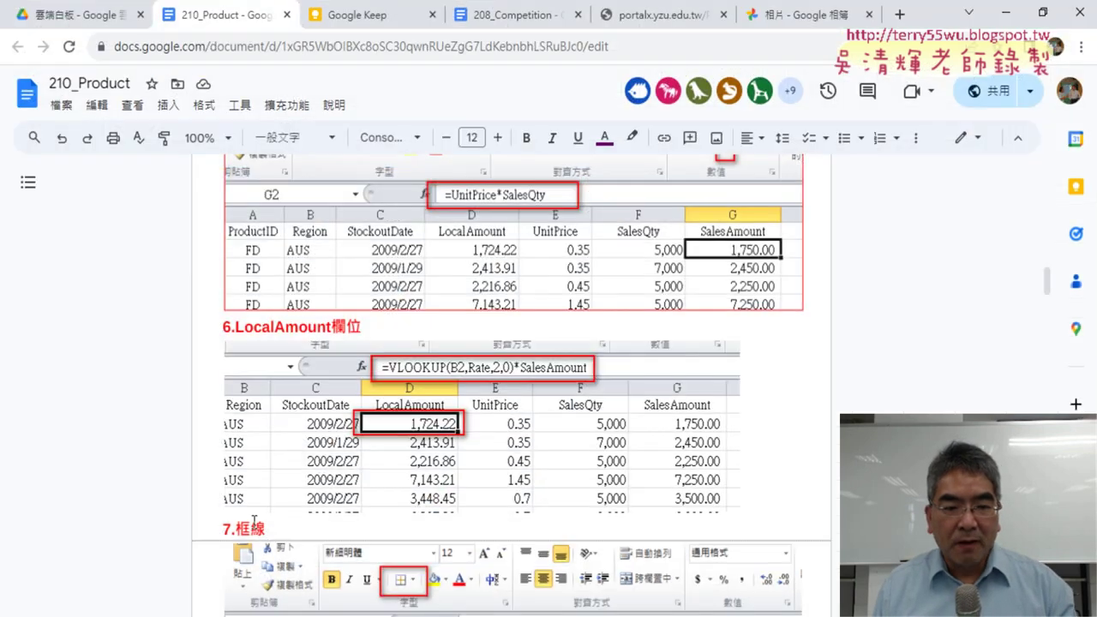
{"action": "key", "text": "alt+Tab"}
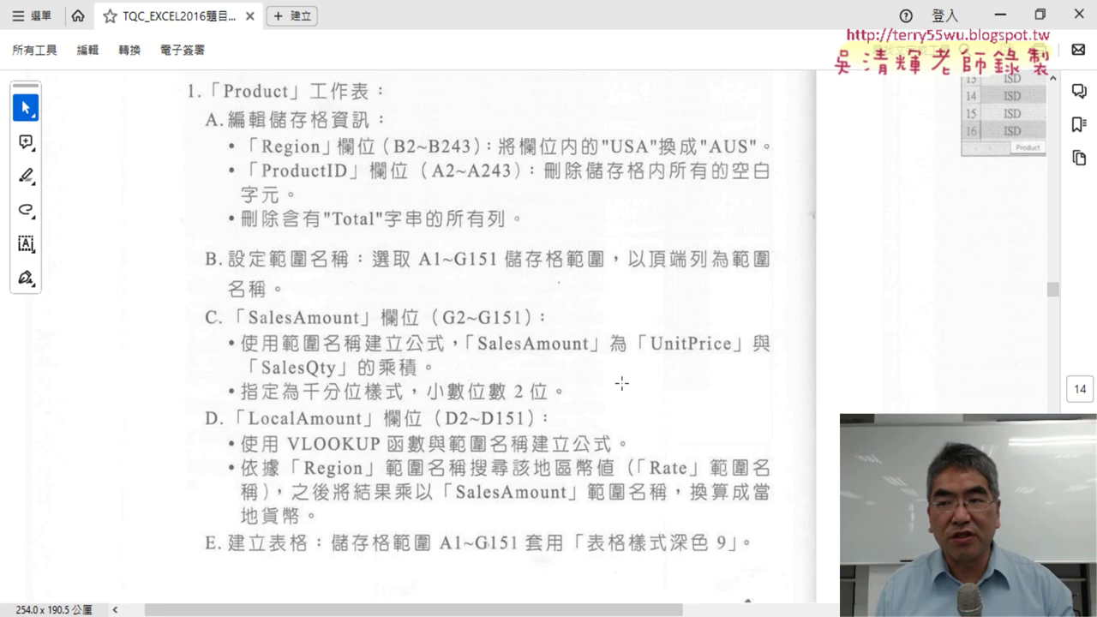
{"action": "left_click", "coordinate": [1001, 15]}
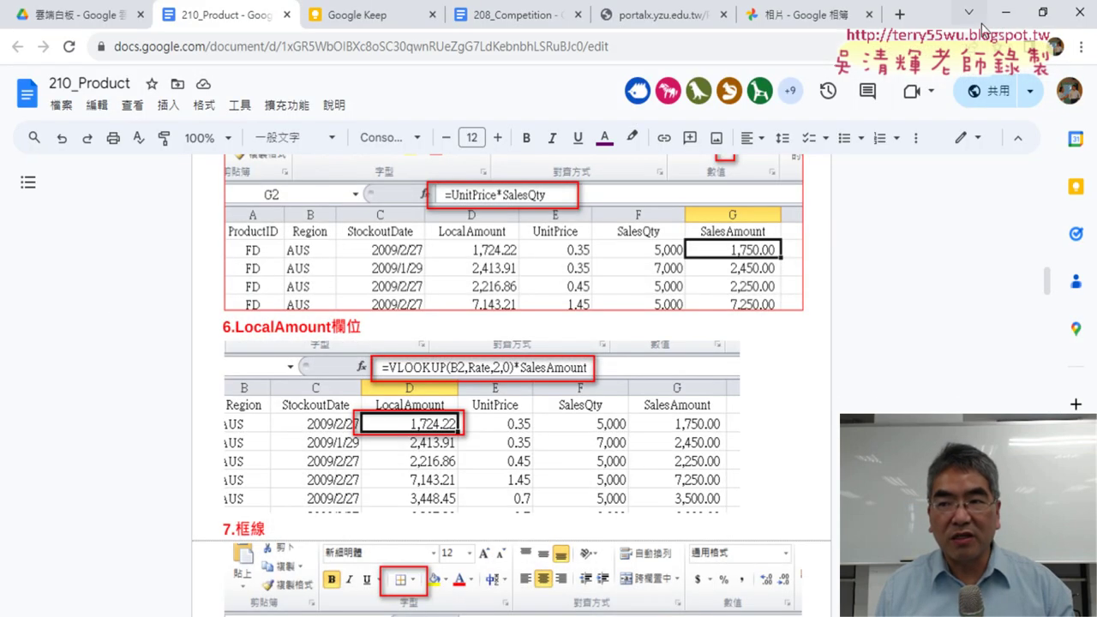
{"action": "left_click", "coordinate": [1005, 13]}
{"action": "left_click", "coordinate": [563, 225]}
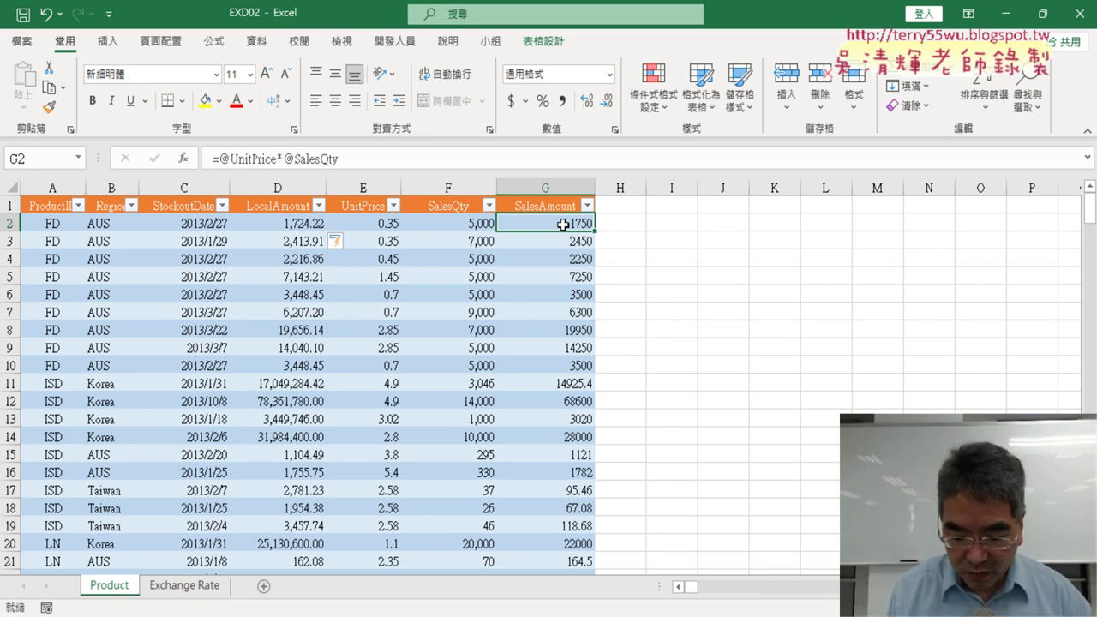
Apply Comma Style with two decimal places to the SalesAmount cells G2:G151
{"action": "key", "text": "ctrl+shift+Down"}
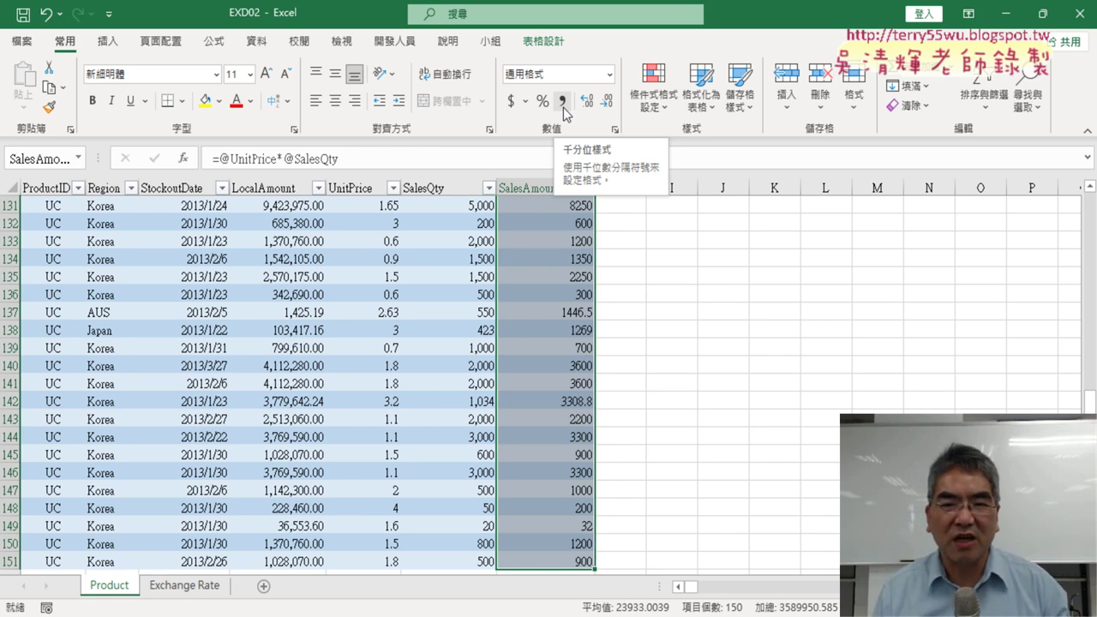
{"action": "left_click", "coordinate": [562, 101]}
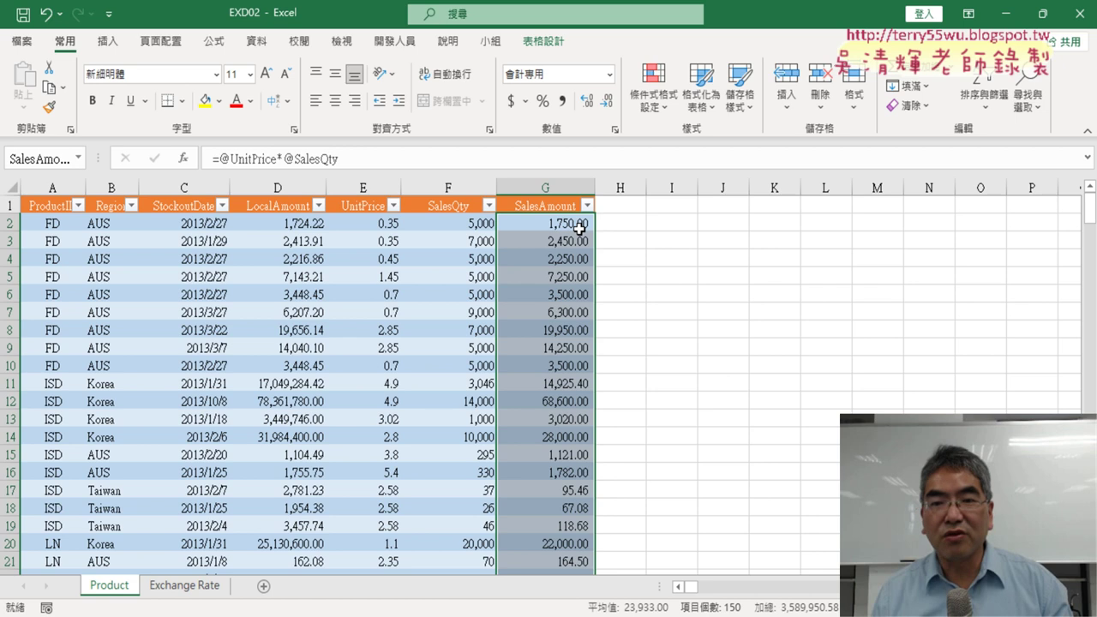
{"action": "left_click", "coordinate": [608, 102]}
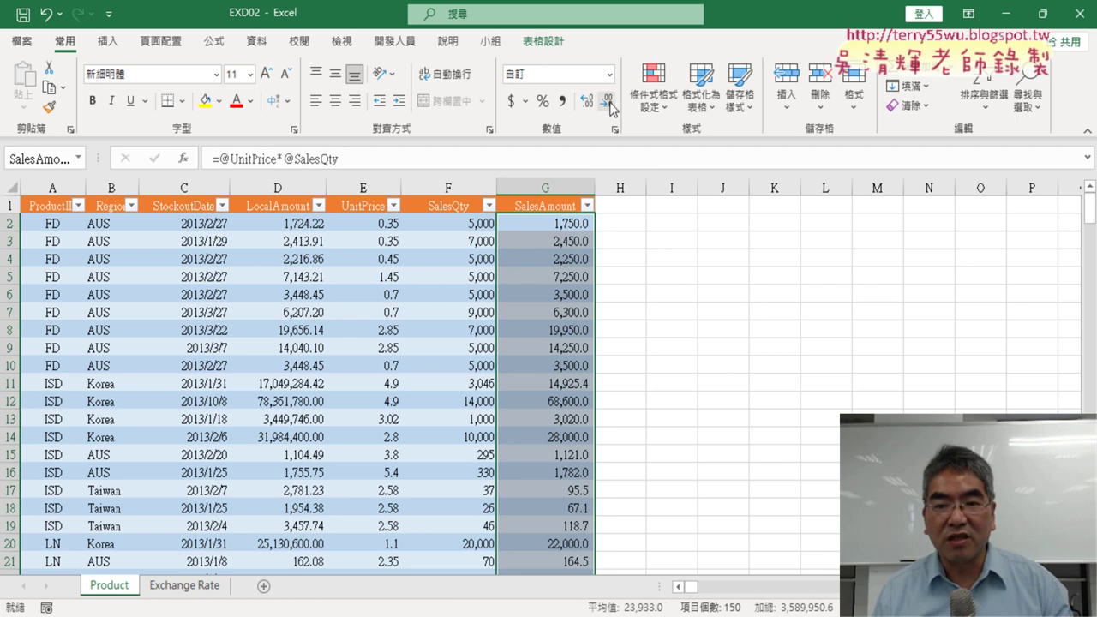
{"action": "left_click", "coordinate": [612, 109]}
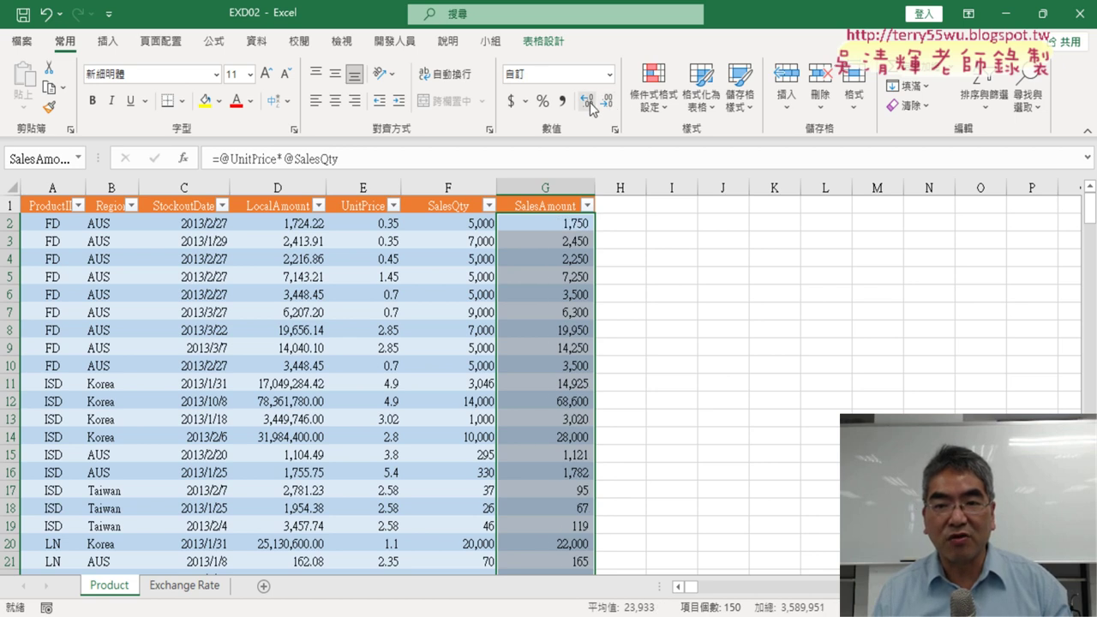
{"action": "left_click", "coordinate": [590, 107]}
{"action": "left_click", "coordinate": [589, 107]}
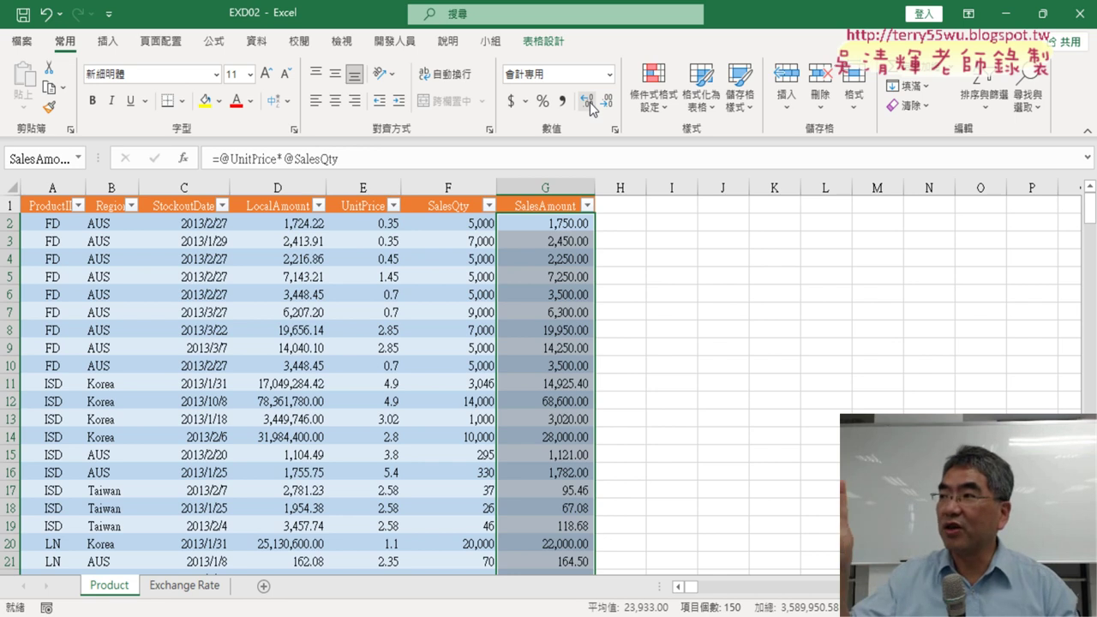
{"action": "left_click", "coordinate": [534, 223]}
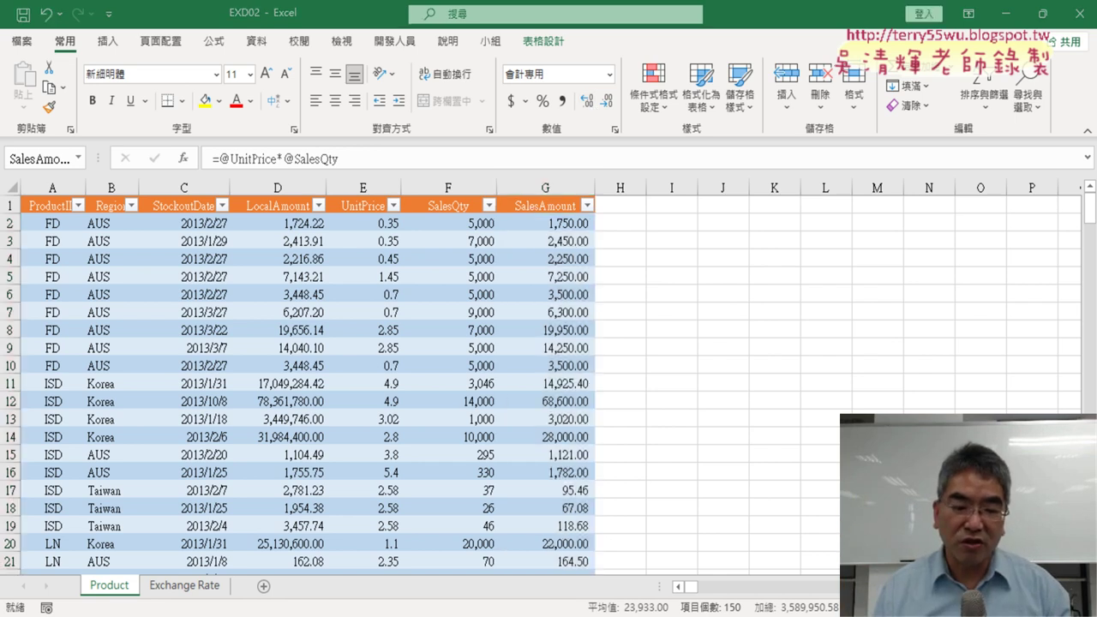
{"action": "key", "text": "alt+Tab"}
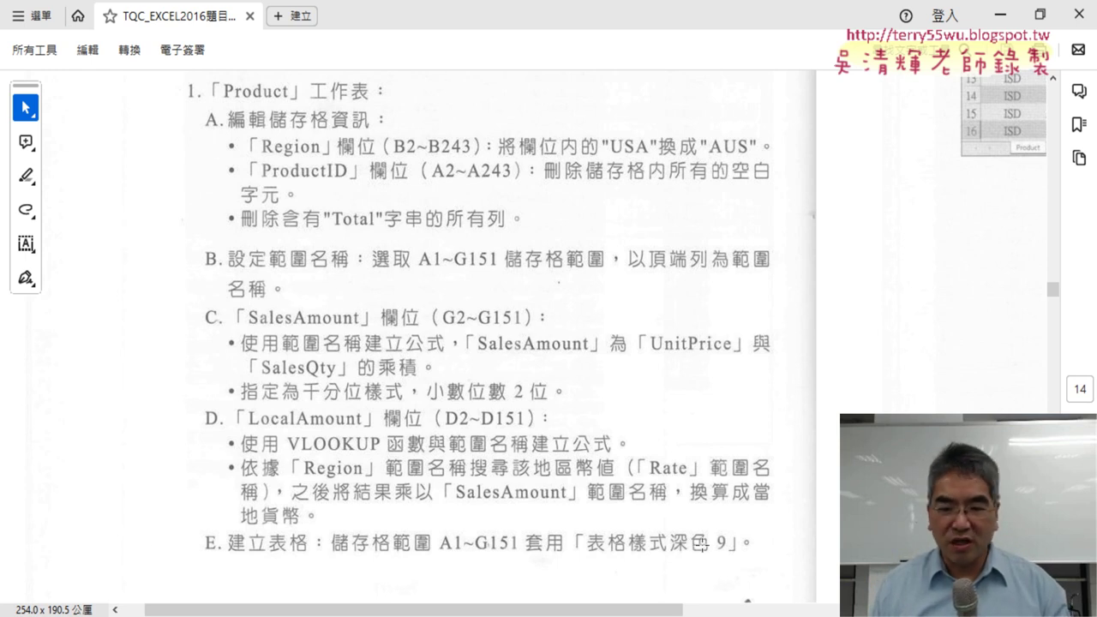
Scroll the exam PDF to the print-settings section, then show Excel's Page Layout tab
{"action": "left_click_drag", "start_coordinate": [652, 609], "coordinate": [957, 609]}
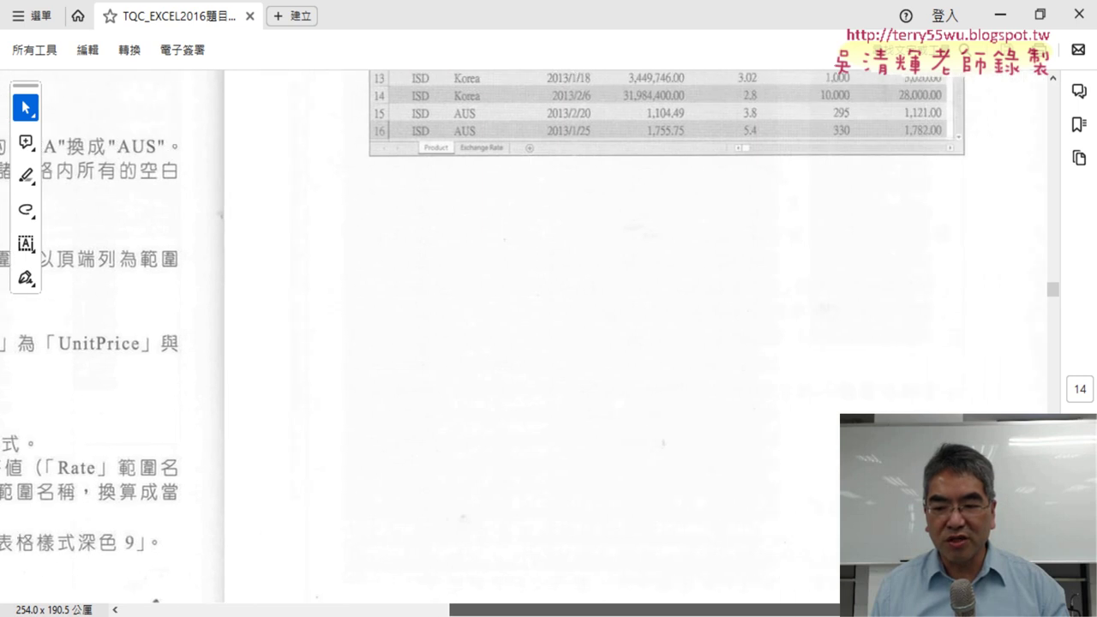
{"action": "scroll", "coordinate": [826, 460], "scroll_direction": "up", "scroll_amount": 3}
{"action": "scroll", "coordinate": [825, 460], "scroll_direction": "up", "scroll_amount": 3}
{"action": "scroll", "coordinate": [825, 460], "scroll_direction": "up", "scroll_amount": 2}
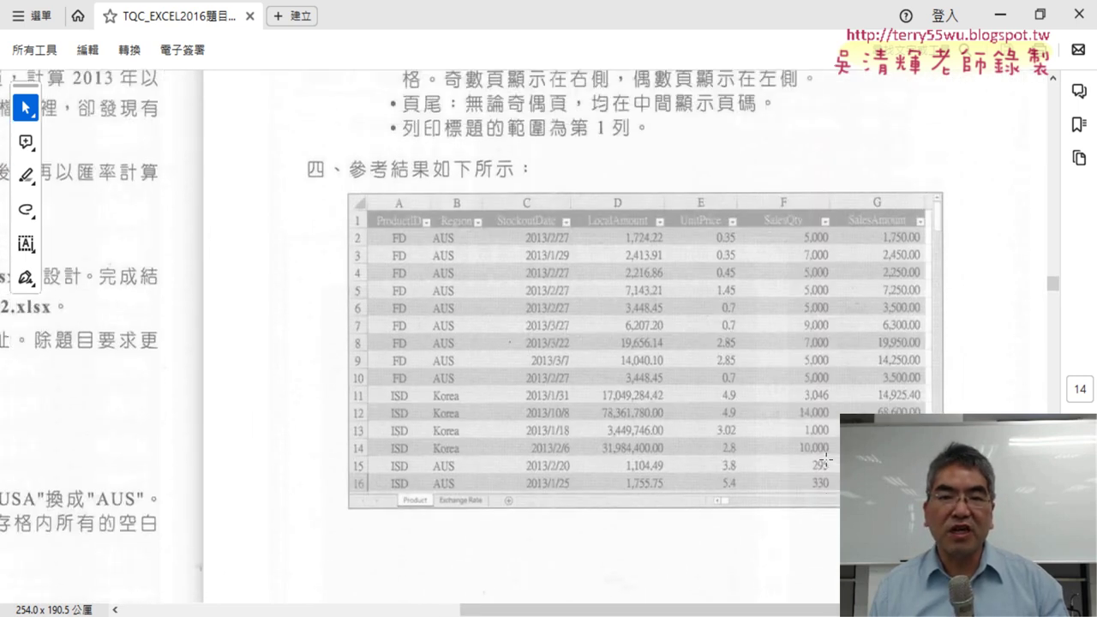
{"action": "scroll", "coordinate": [825, 460], "scroll_direction": "up", "scroll_amount": 2}
{"action": "scroll", "coordinate": [825, 460], "scroll_direction": "up", "scroll_amount": 1}
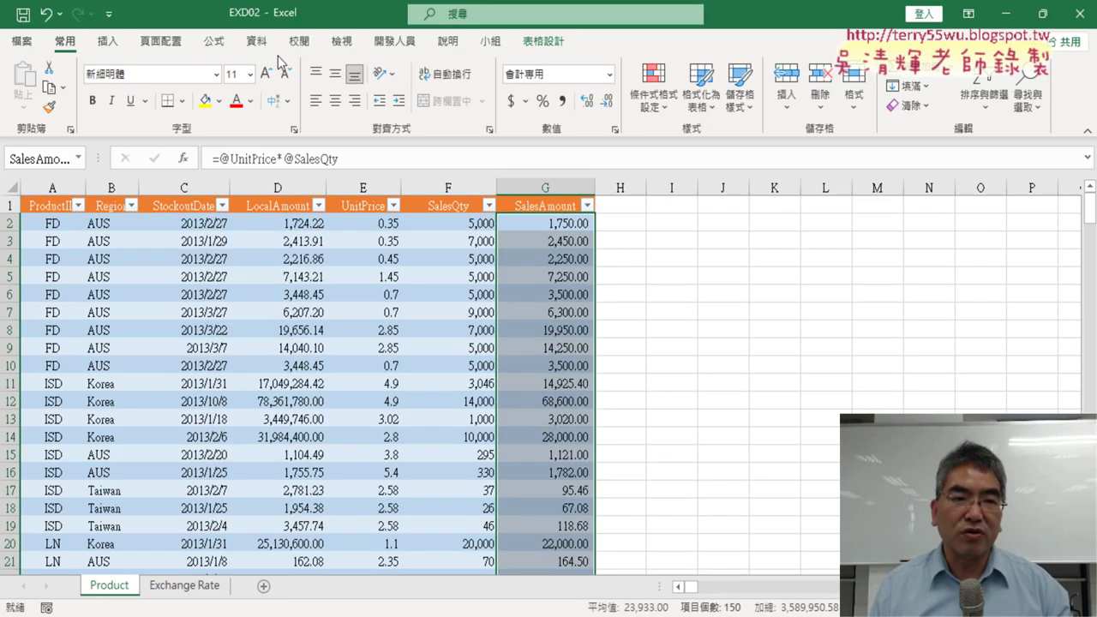
{"action": "left_click", "coordinate": [163, 43]}
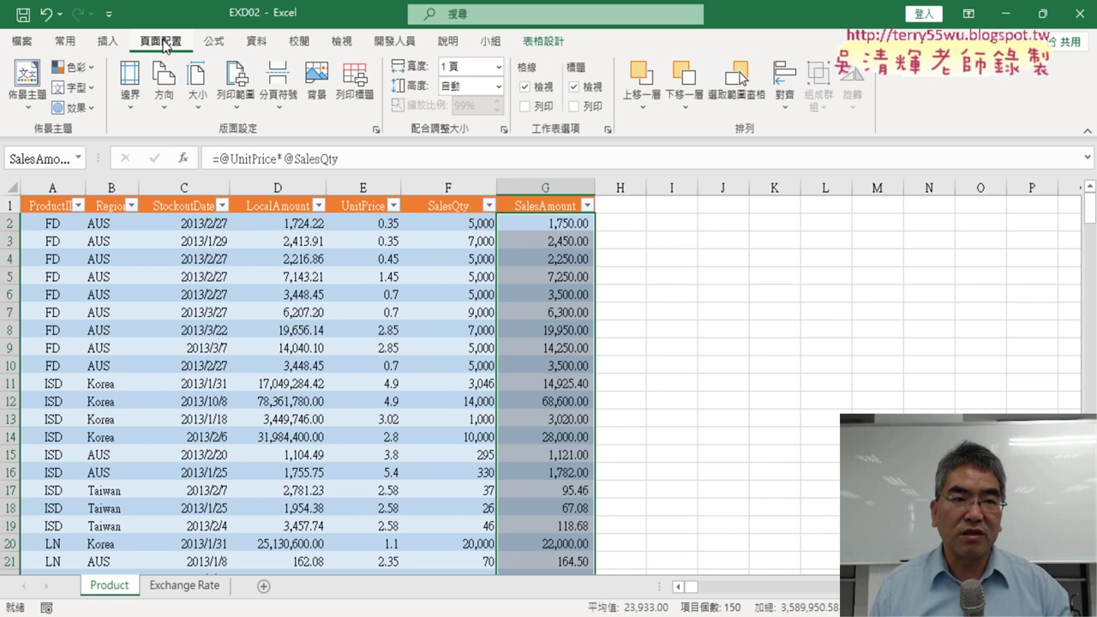
Tick Different odd and even pages on Page Setup's Header/Footer tab
{"action": "left_click", "coordinate": [378, 130]}
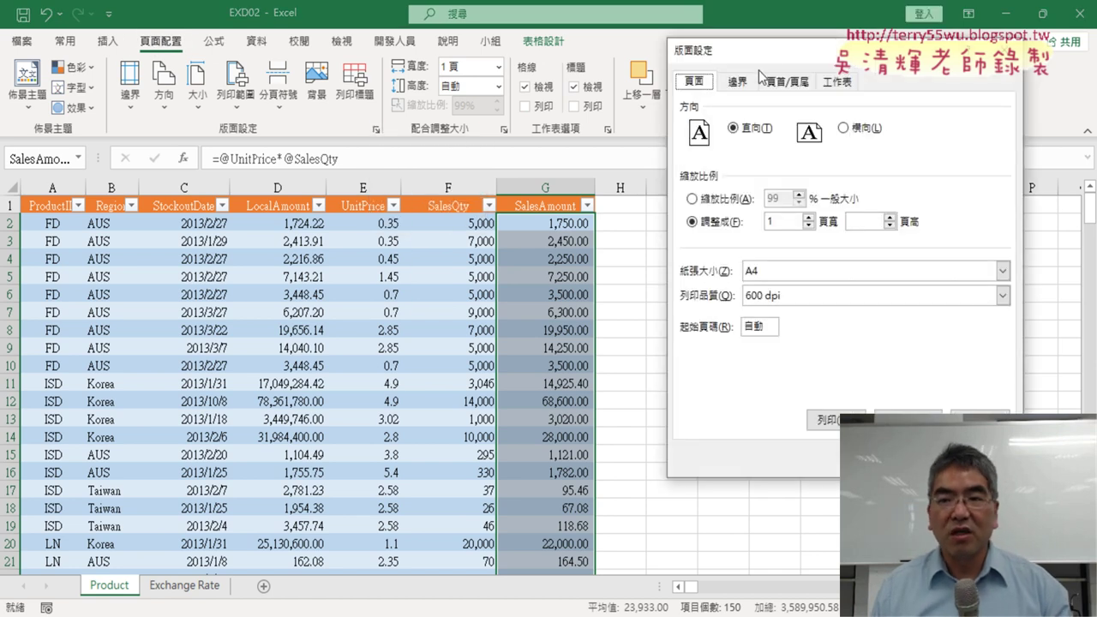
{"action": "left_click_drag", "start_coordinate": [765, 63], "coordinate": [353, 67]}
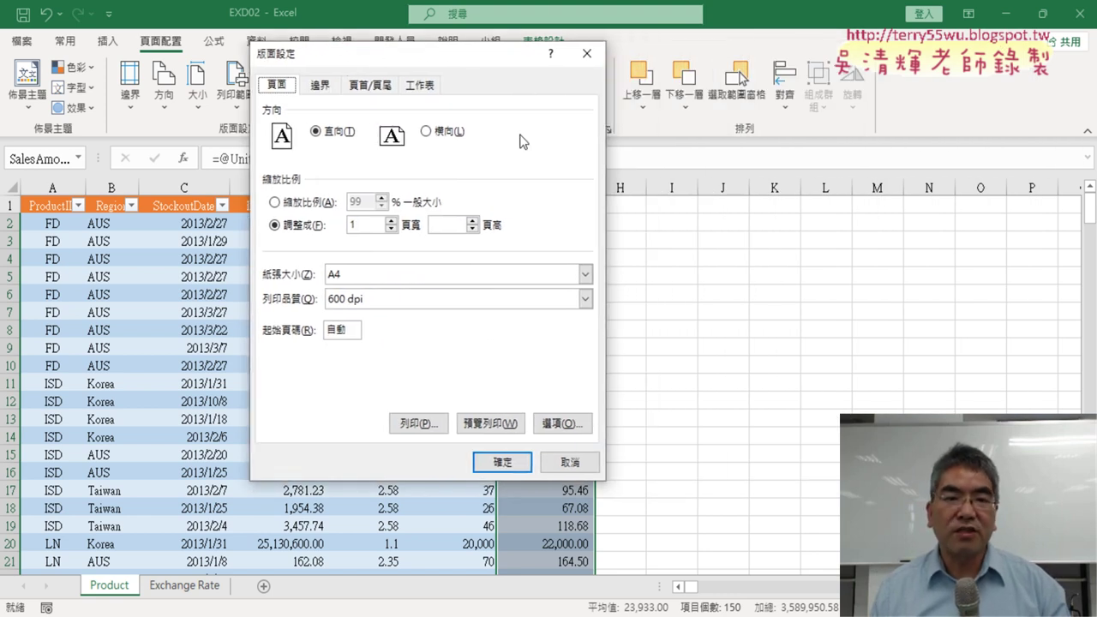
{"action": "left_click", "coordinate": [371, 86]}
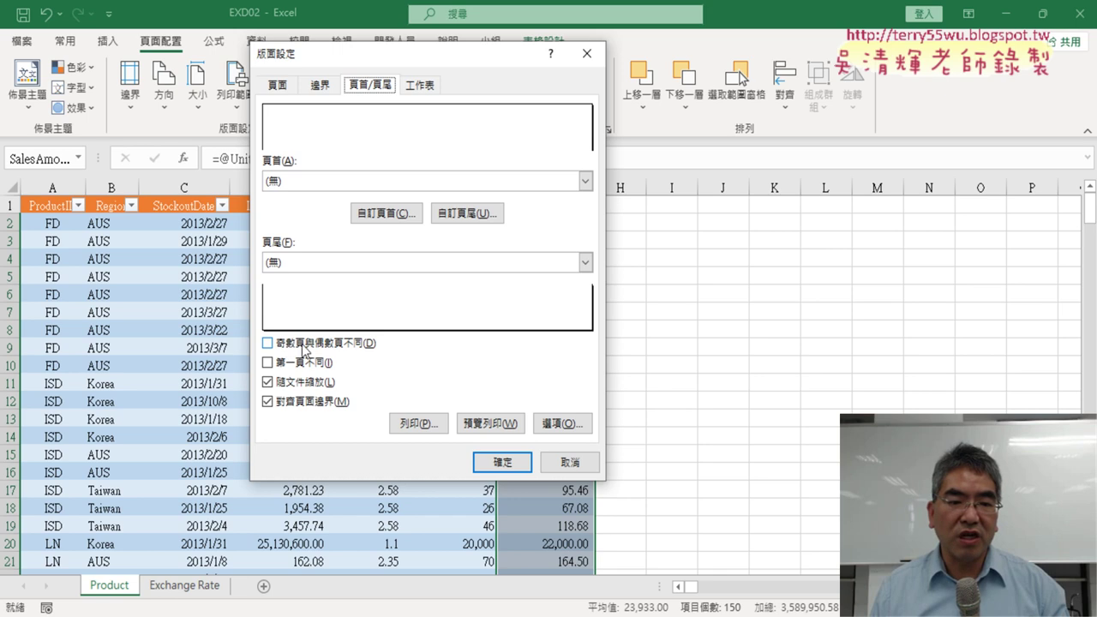
{"action": "left_click", "coordinate": [268, 344]}
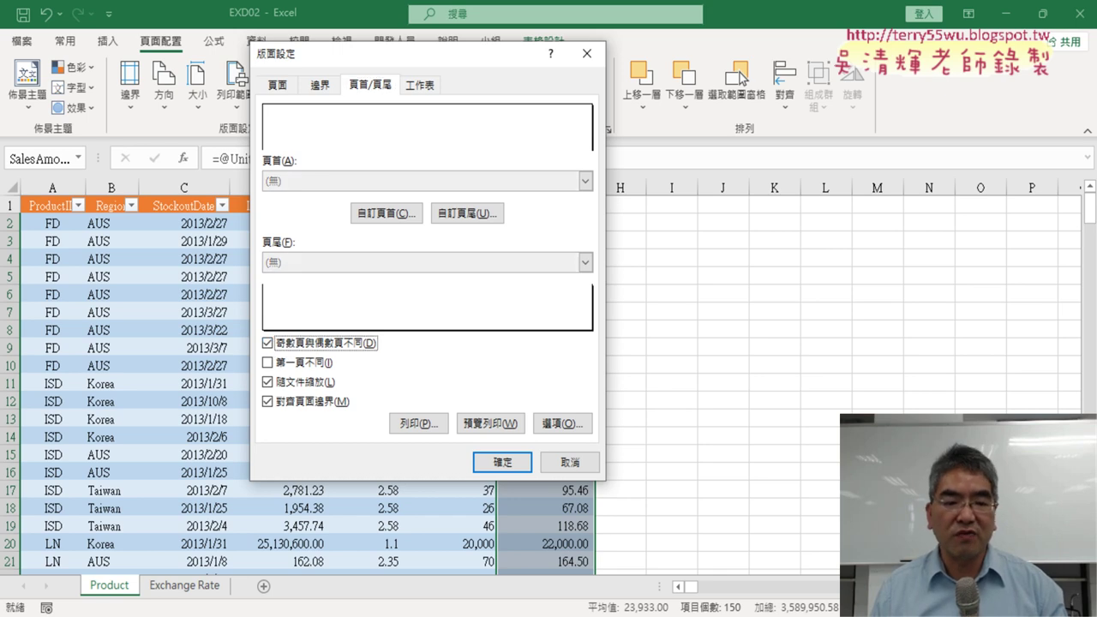
{"action": "key", "text": "alt+Tab"}
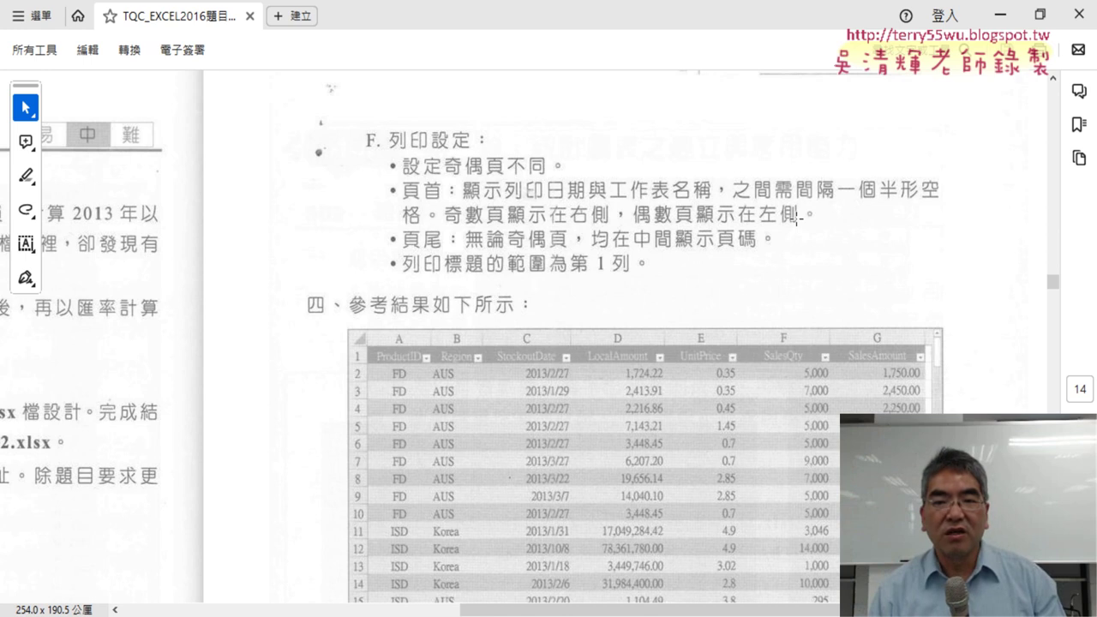
Insert the date and sheet-name codes, space-separated, in the odd-page header's right section and select them
{"action": "left_click", "coordinate": [999, 15]}
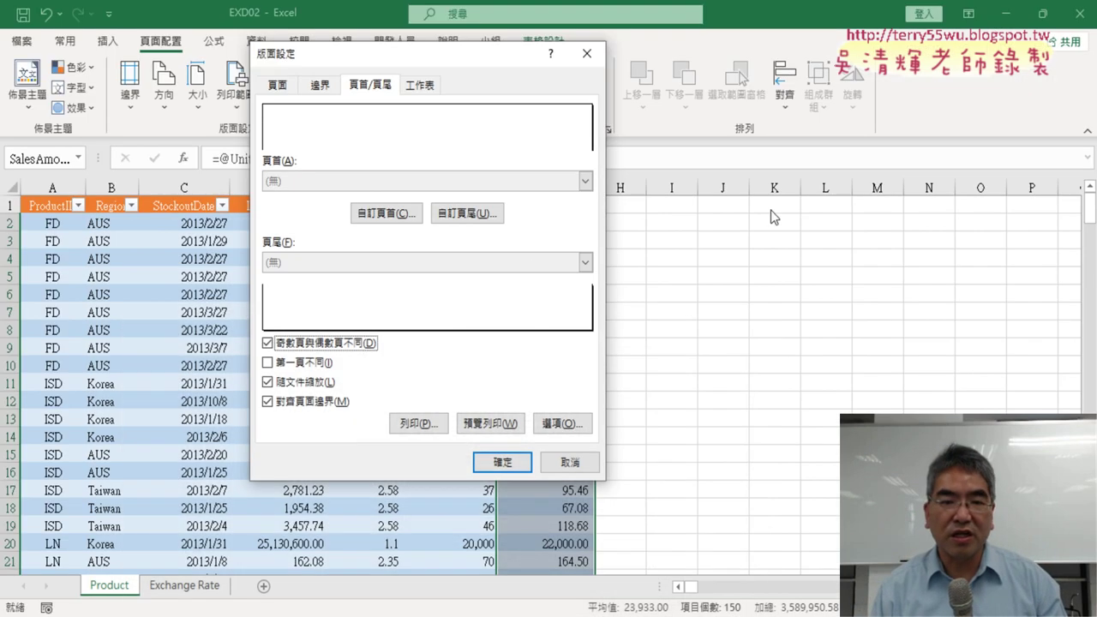
{"action": "left_click", "coordinate": [407, 214]}
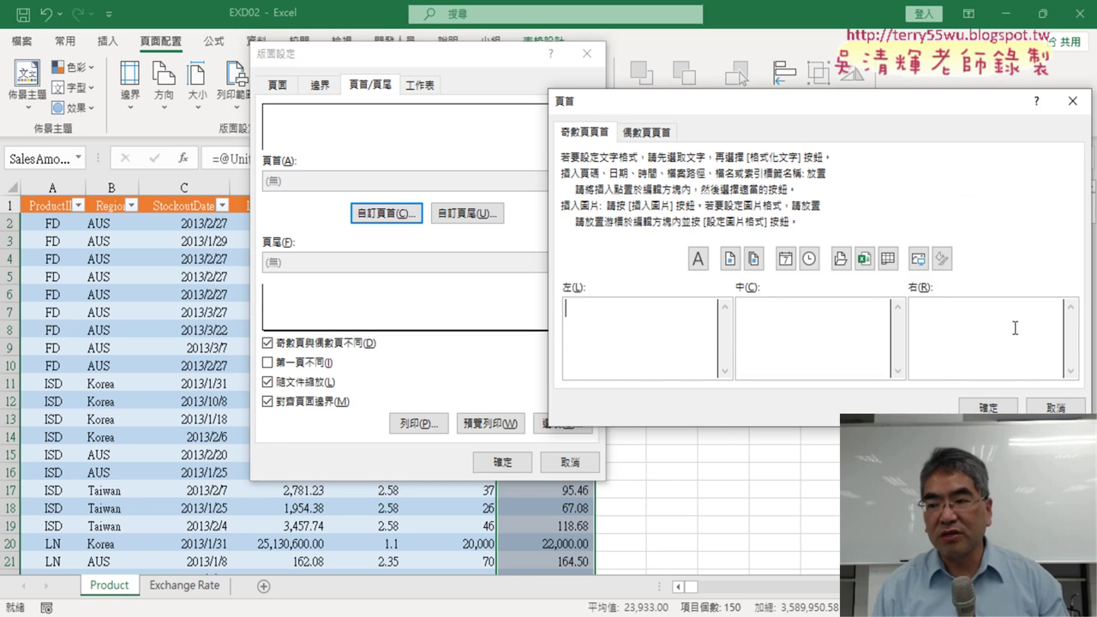
{"action": "left_click", "coordinate": [944, 334]}
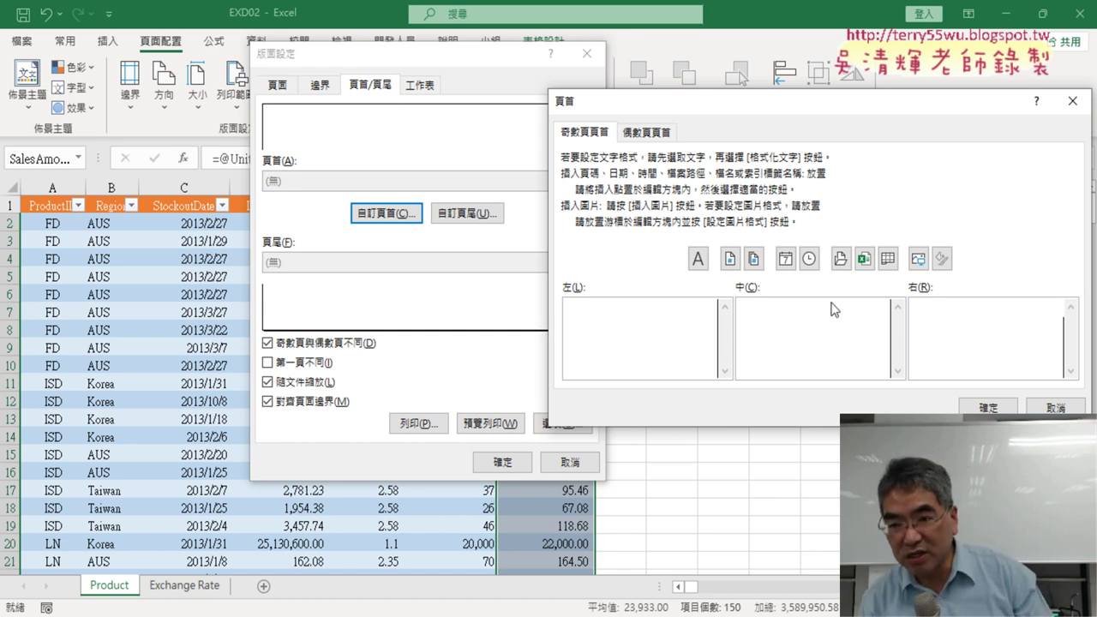
{"action": "left_click", "coordinate": [786, 258]}
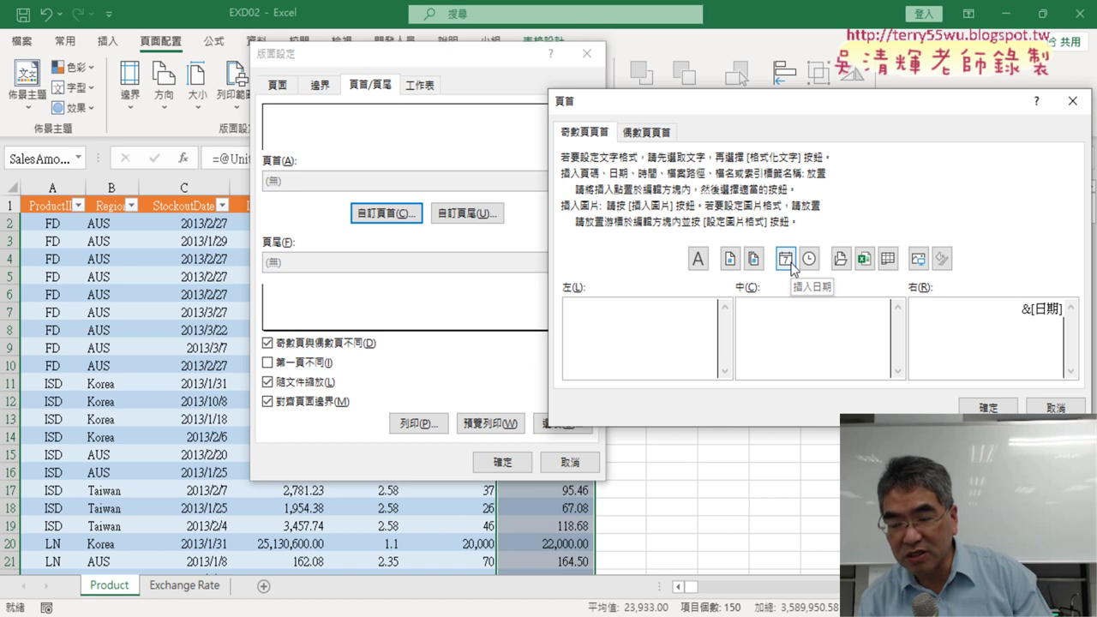
{"action": "left_click", "coordinate": [354, 591]}
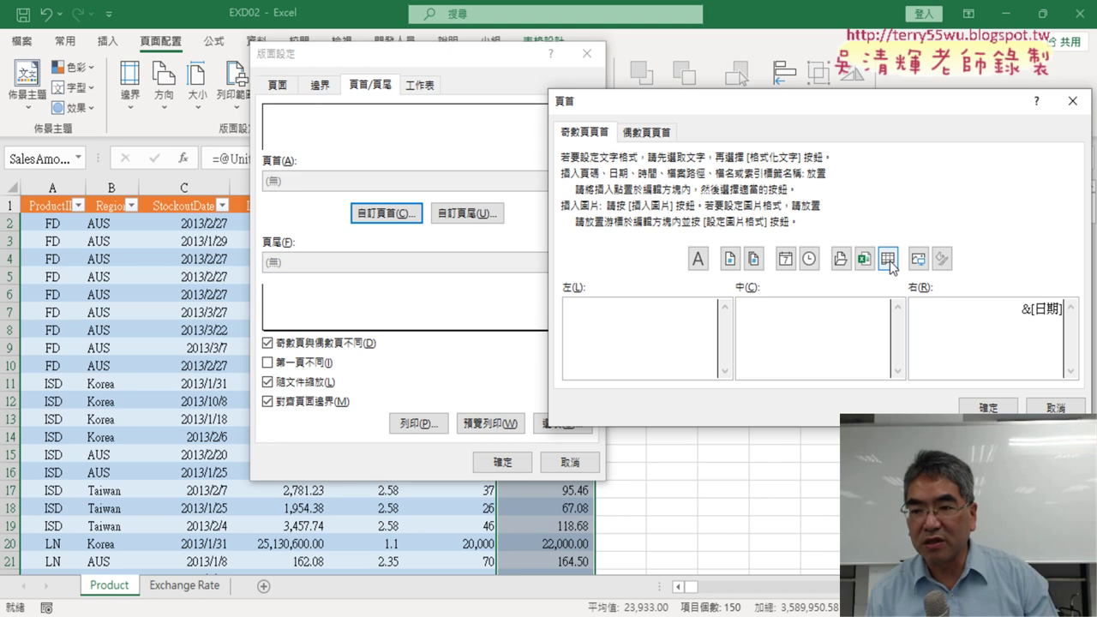
{"action": "left_click", "coordinate": [888, 259]}
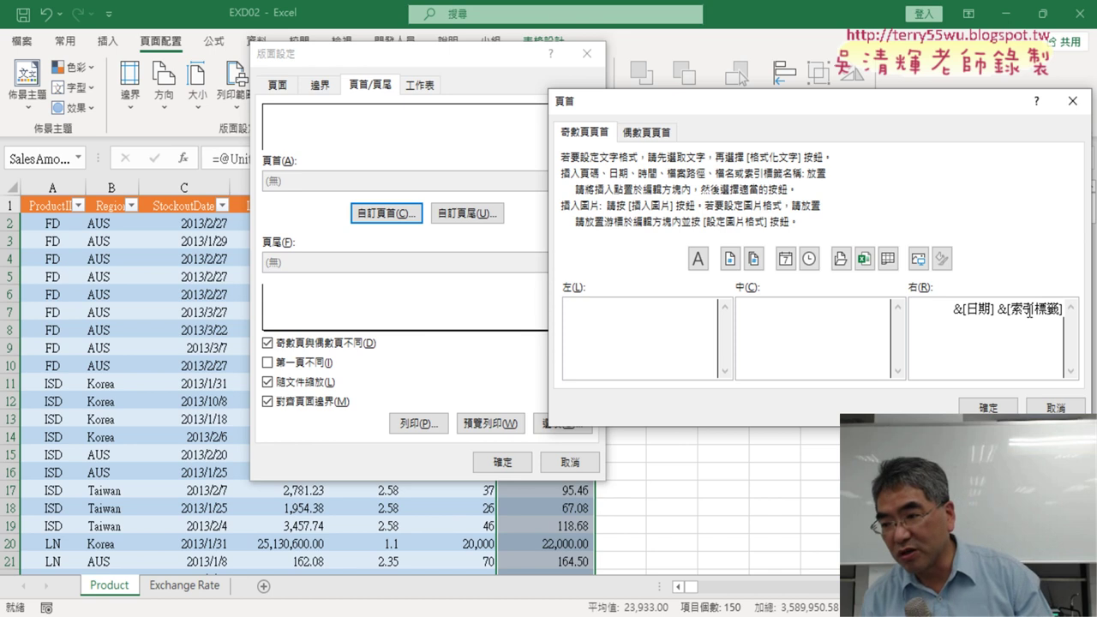
{"action": "left_click", "coordinate": [999, 310]}
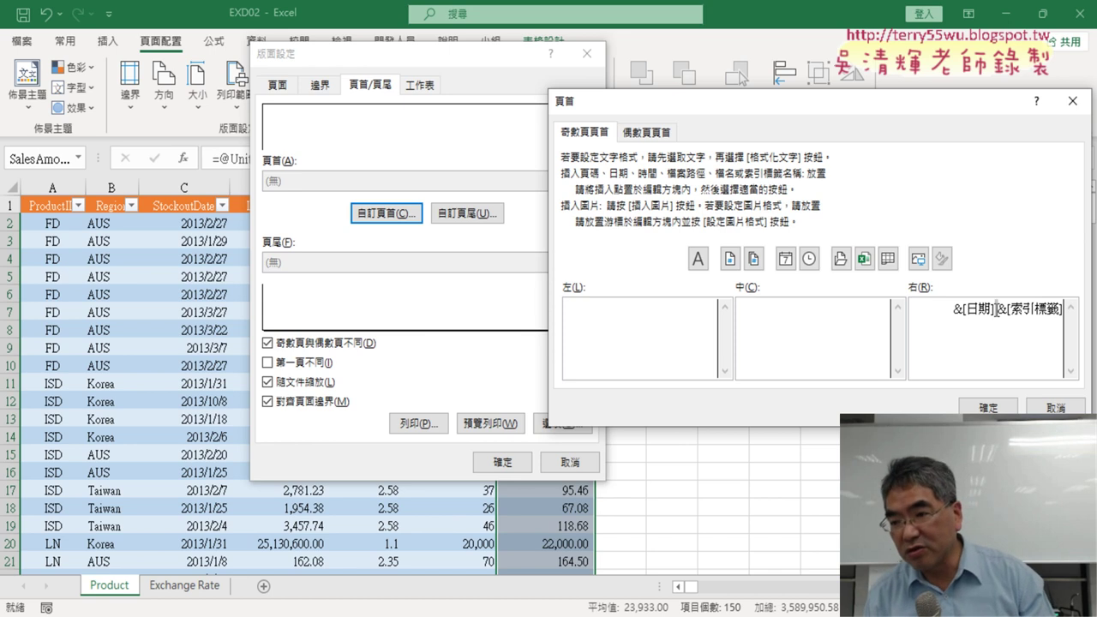
{"action": "left_click_drag", "start_coordinate": [913, 308], "coordinate": [1062, 309]}
{"action": "key", "text": "ctrl+c"}
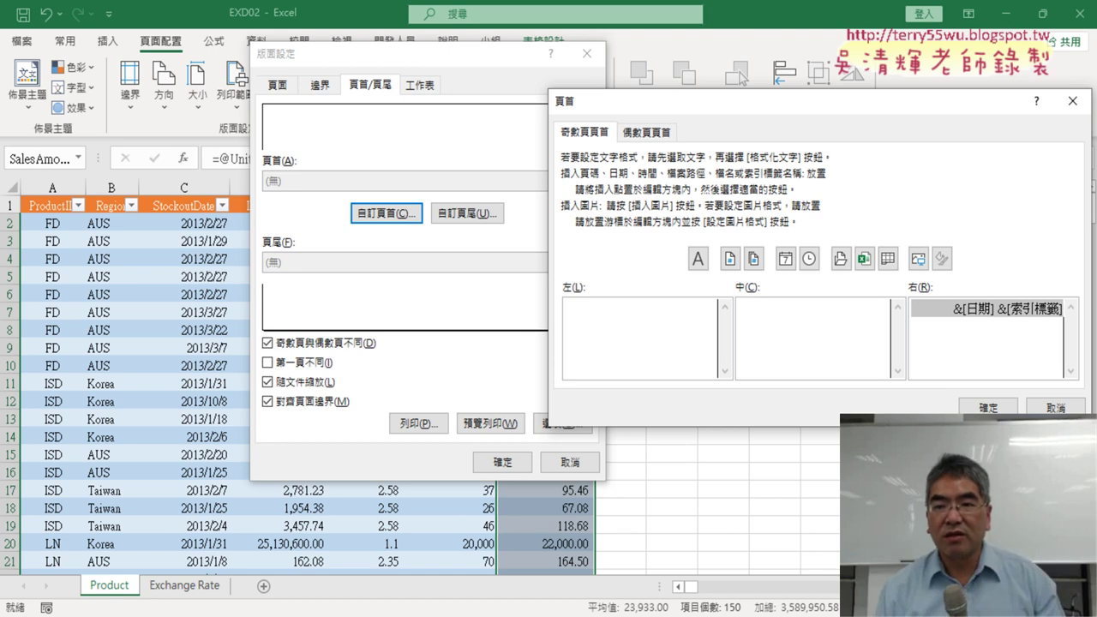
Paste the date and sheet-name codes into the even-page header's left section
{"action": "left_click", "coordinate": [647, 132]}
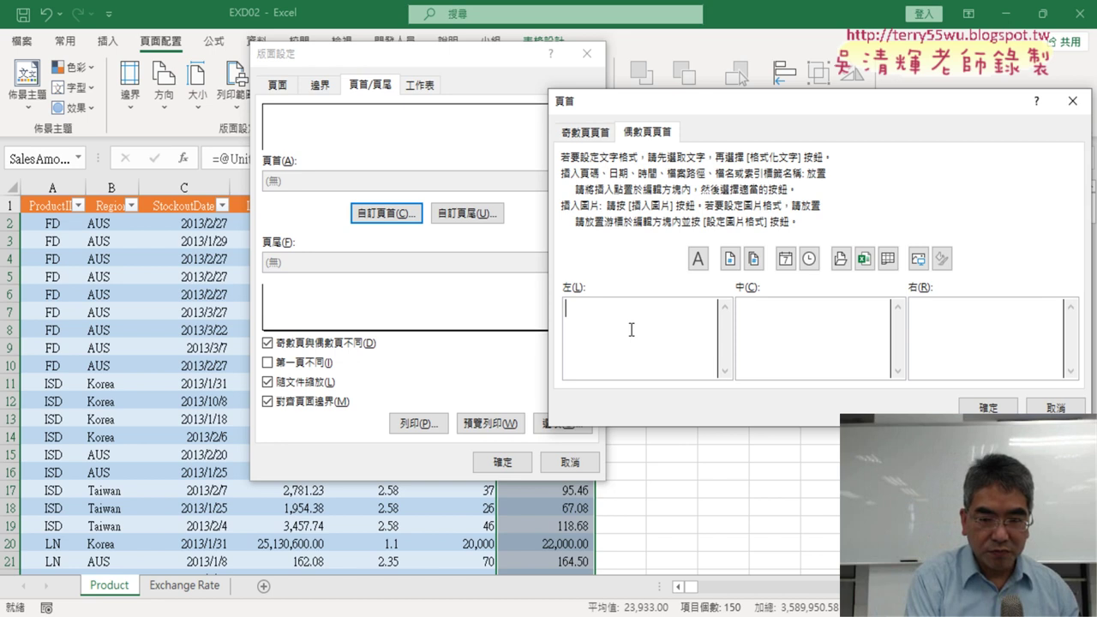
{"action": "key", "text": "ctrl+v"}
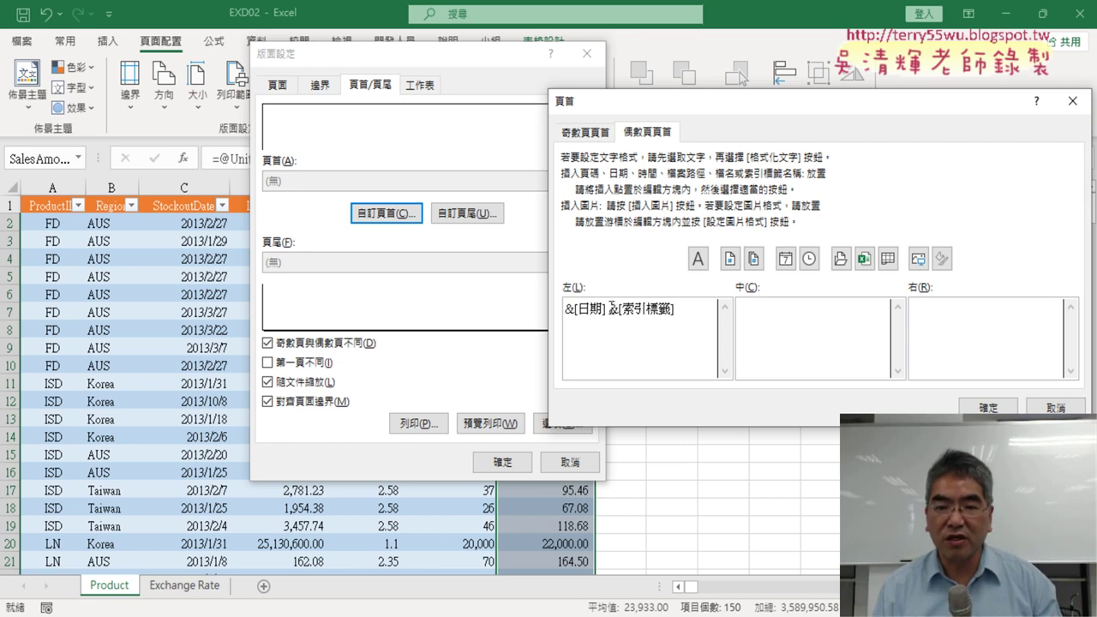
{"action": "left_click", "coordinate": [611, 307]}
{"action": "key", "text": "alt+Tab"}
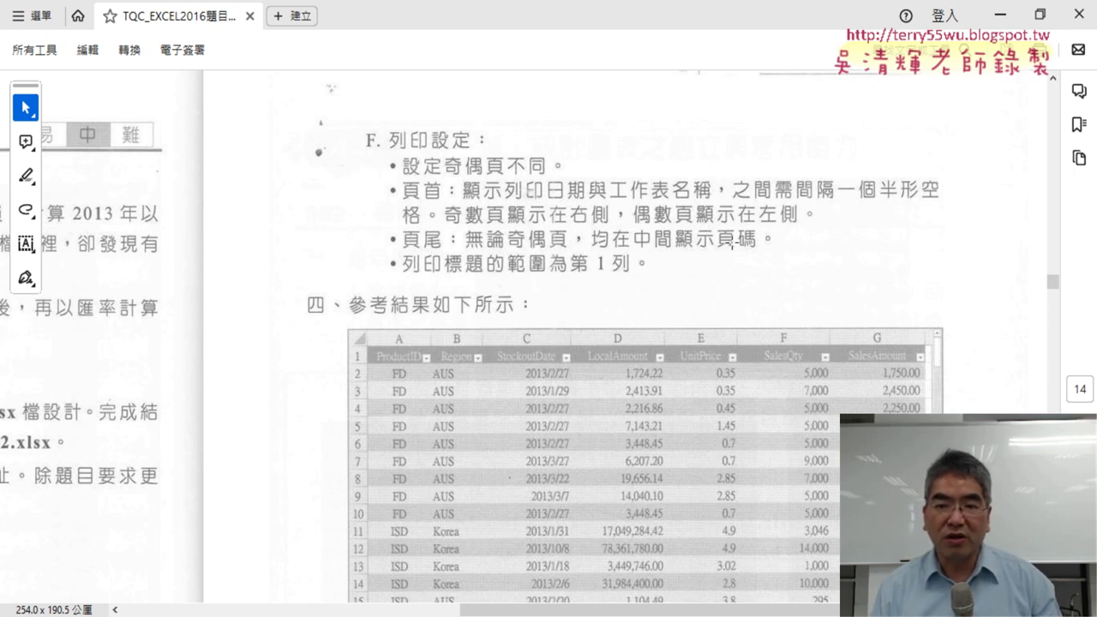
Confirm the header, then add a centred page number to both odd and even footers
{"action": "left_click", "coordinate": [999, 14]}
{"action": "left_click", "coordinate": [984, 407]}
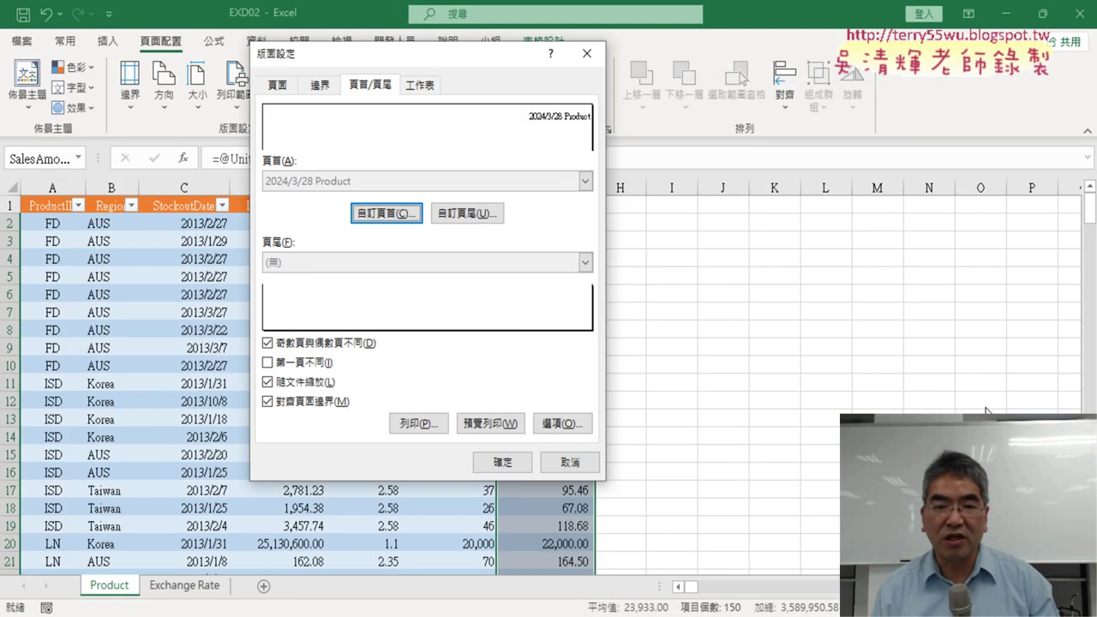
{"action": "left_click", "coordinate": [472, 216]}
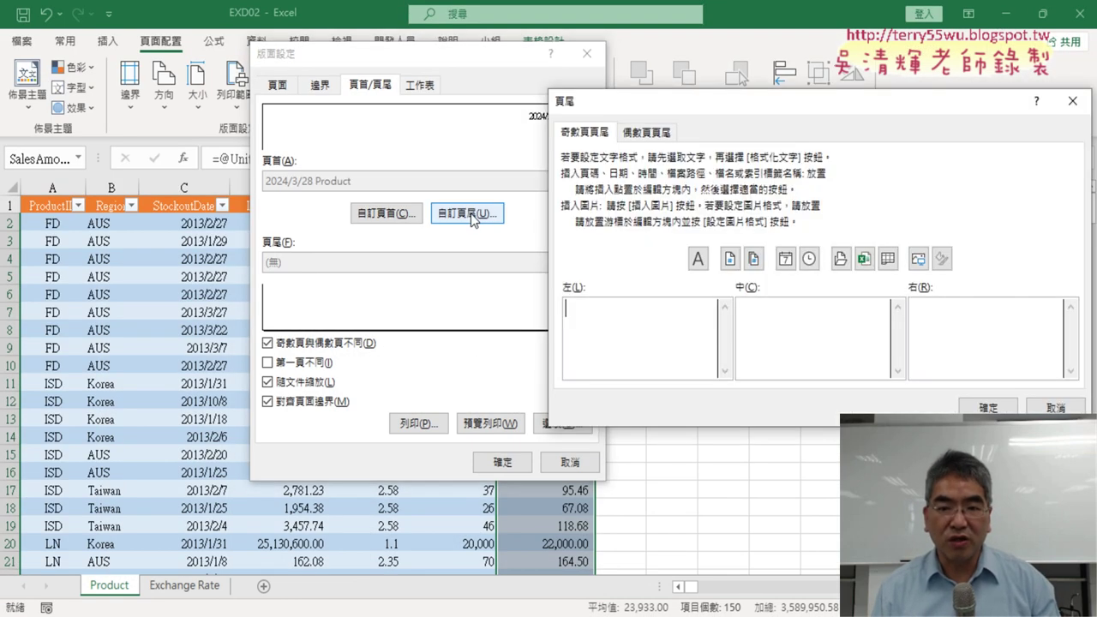
{"action": "left_click", "coordinate": [839, 323]}
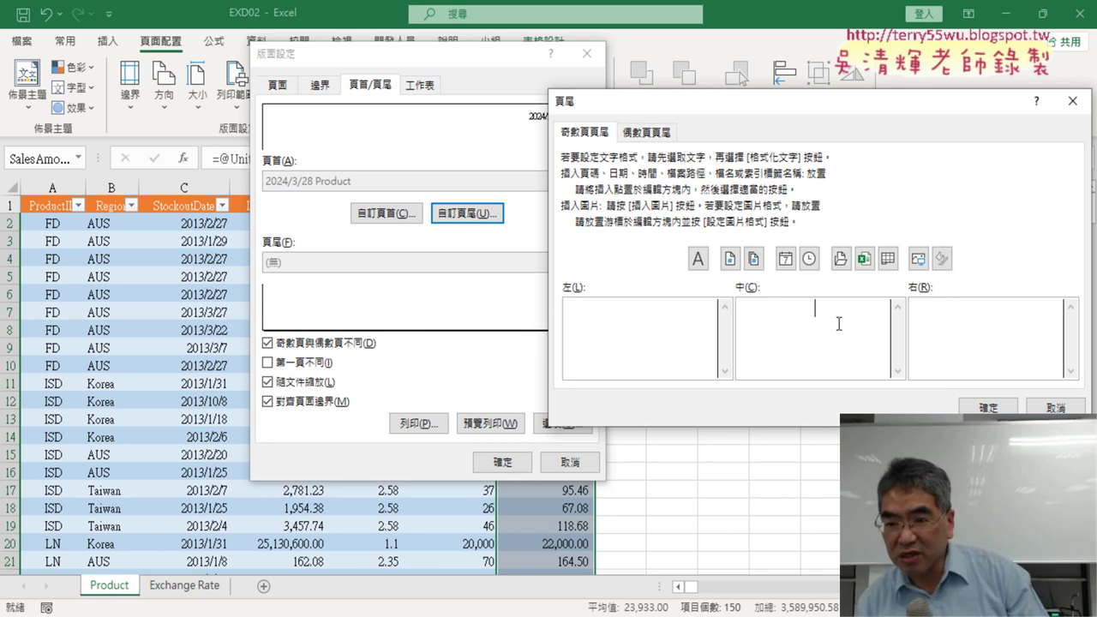
{"action": "left_click", "coordinate": [729, 259]}
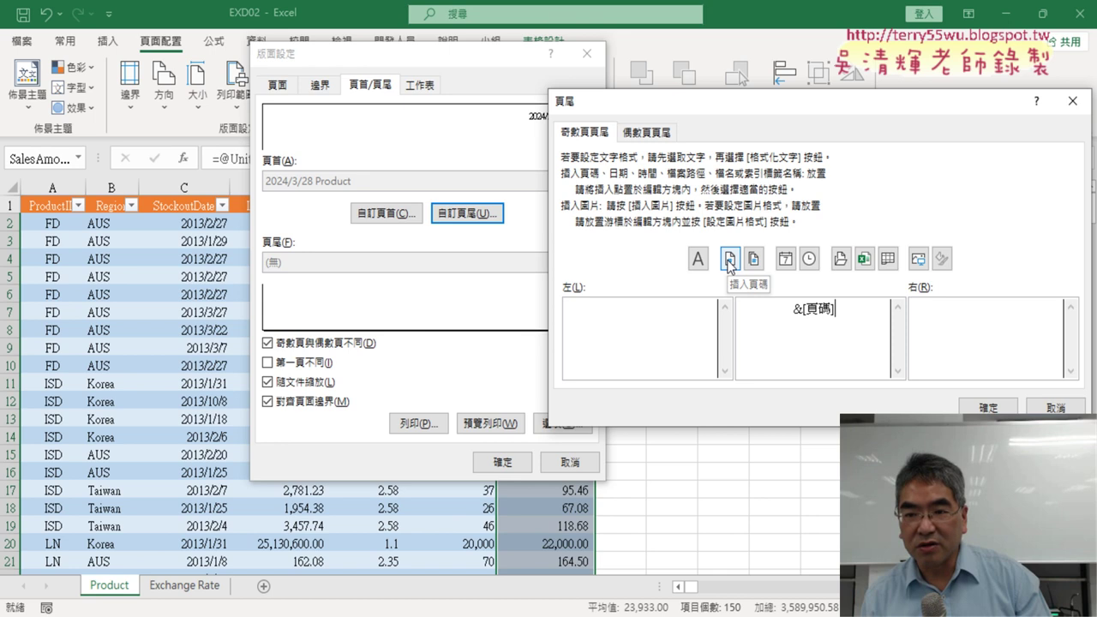
{"action": "left_click", "coordinate": [648, 134]}
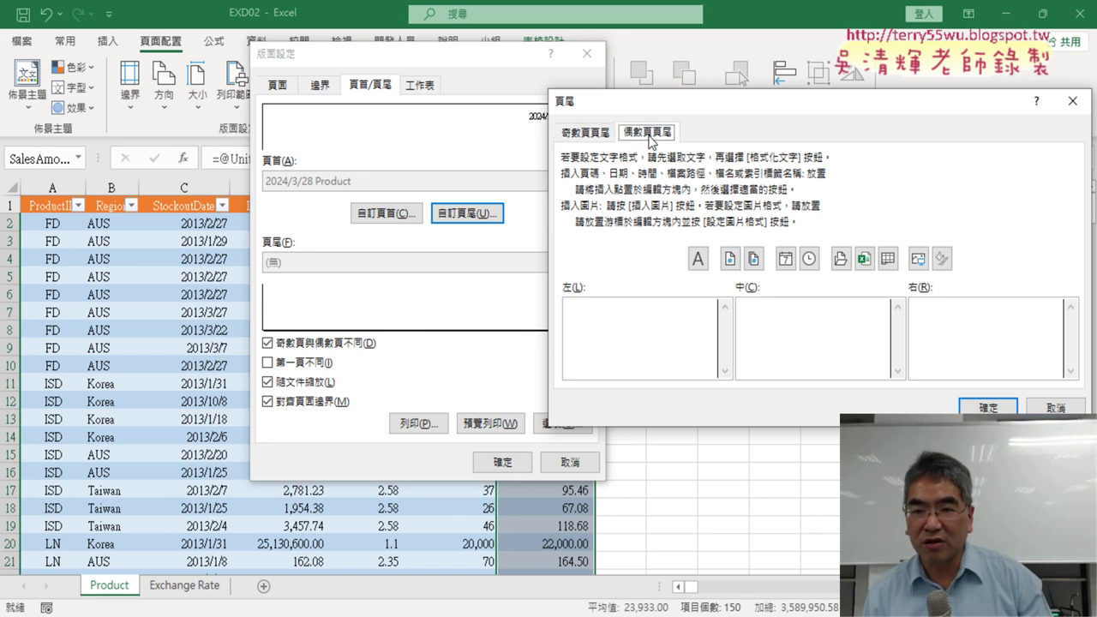
{"action": "left_click", "coordinate": [729, 259]}
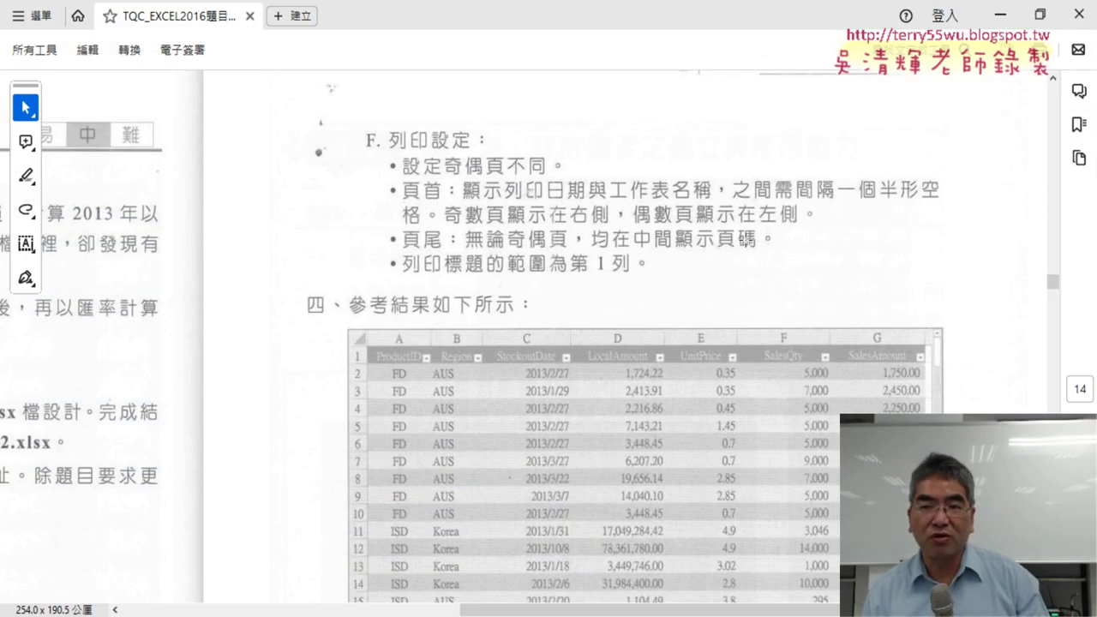
{"action": "left_click", "coordinate": [998, 17]}
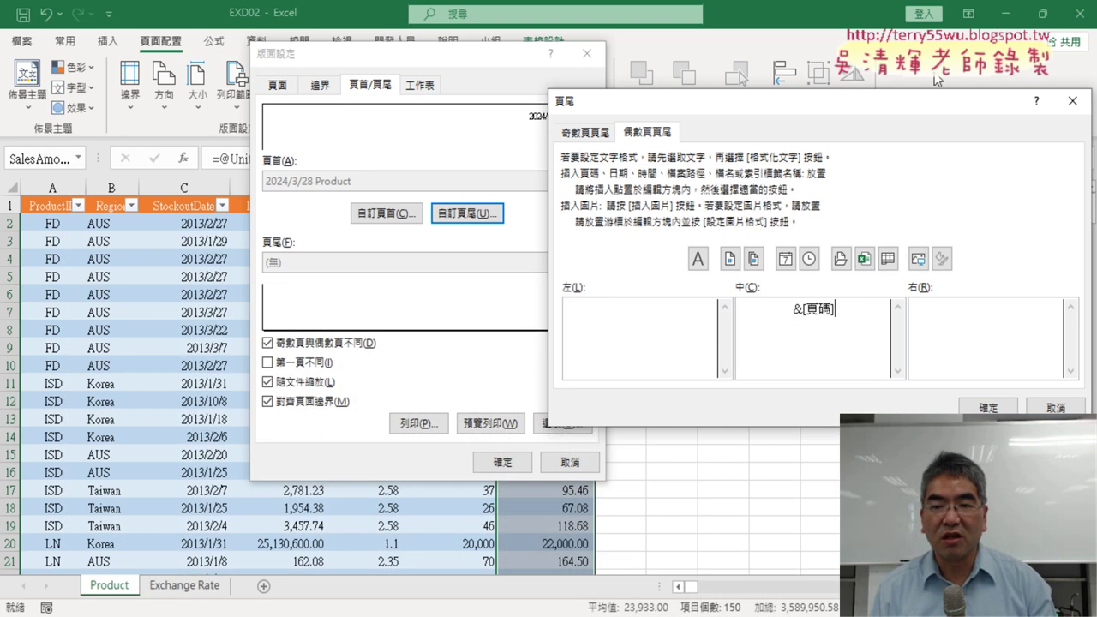
{"action": "left_click", "coordinate": [977, 408]}
Set row 1 ($1:$1) to repeat at the top of every printed page
{"action": "left_click", "coordinate": [419, 85]}
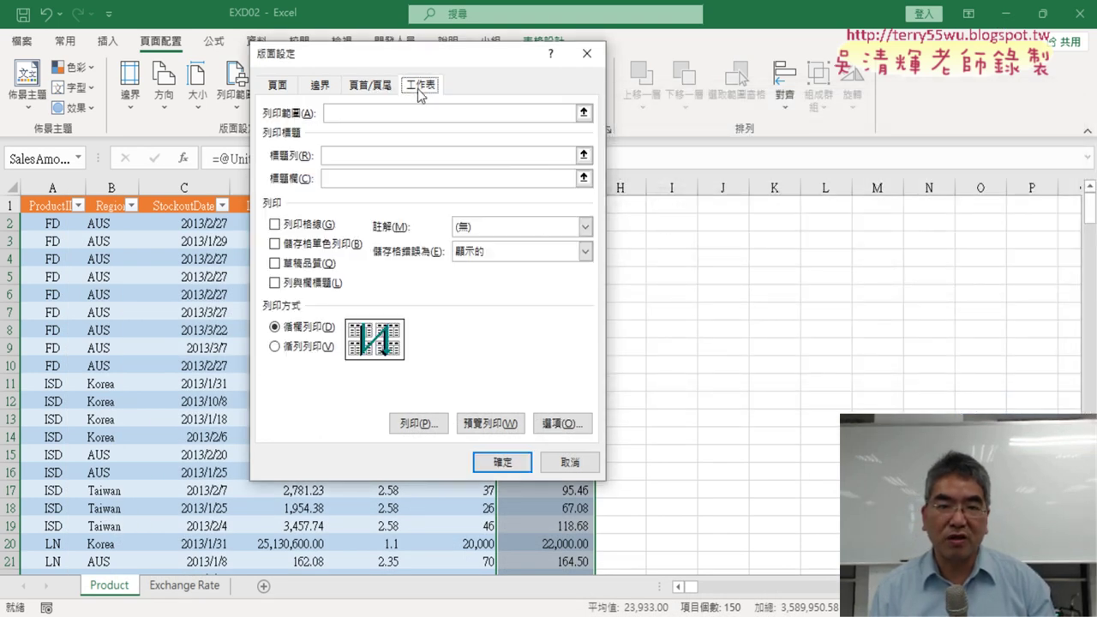
{"action": "left_click", "coordinate": [342, 177]}
{"action": "left_click", "coordinate": [343, 155]}
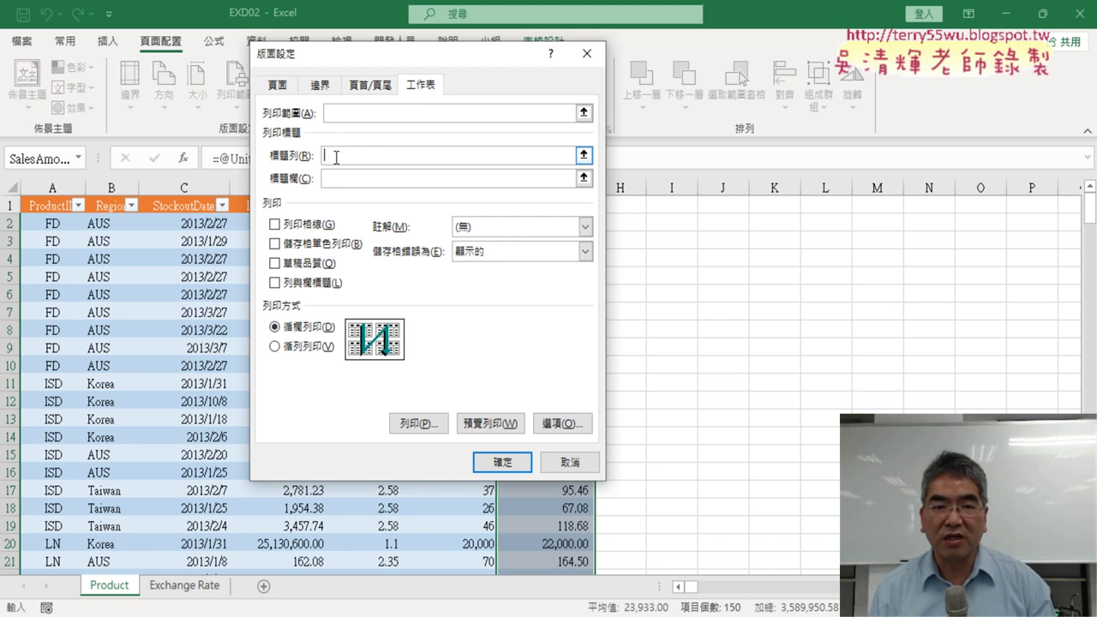
{"action": "left_click", "coordinate": [7, 205]}
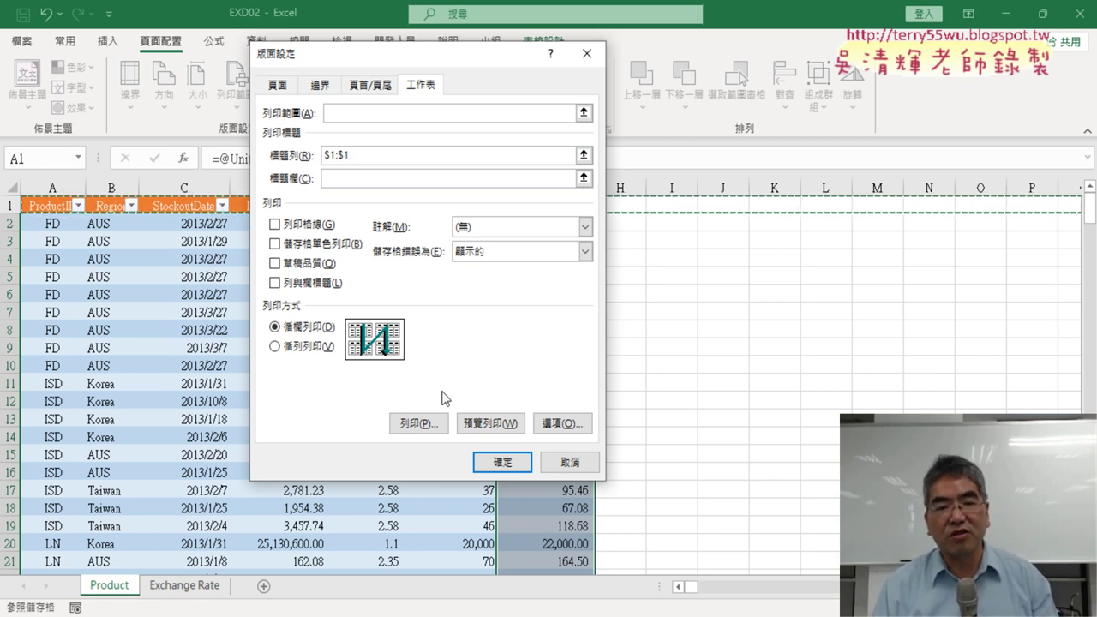
Check all three pages in Print Preview, then go to Save As
{"action": "left_click", "coordinate": [489, 424]}
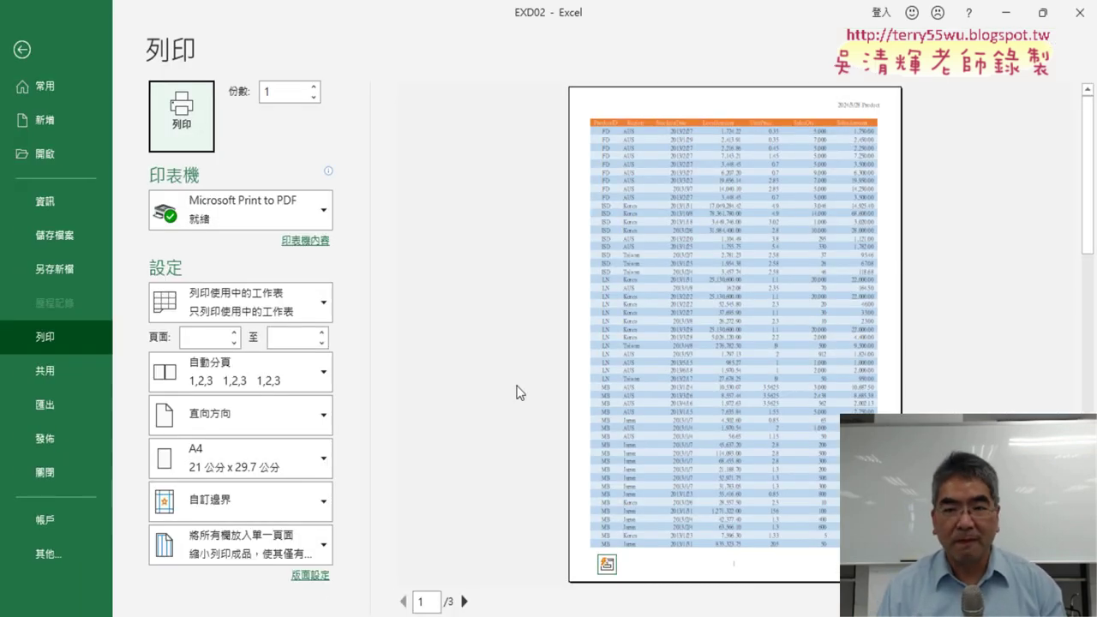
{"action": "left_click", "coordinate": [464, 602]}
{"action": "left_click", "coordinate": [464, 601]}
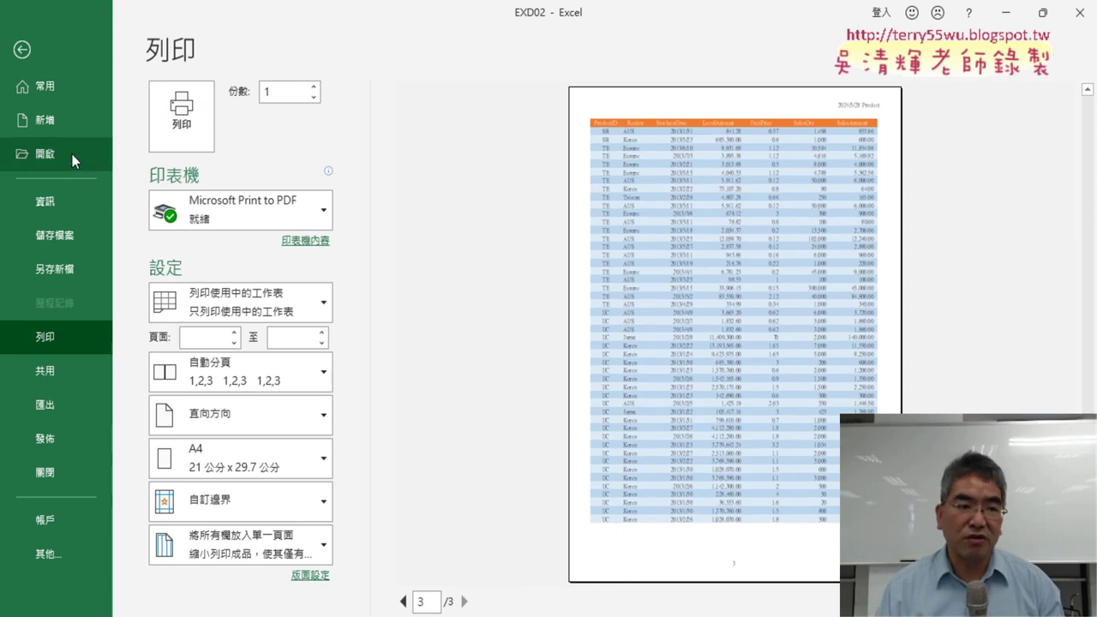
{"action": "left_click", "coordinate": [62, 267]}
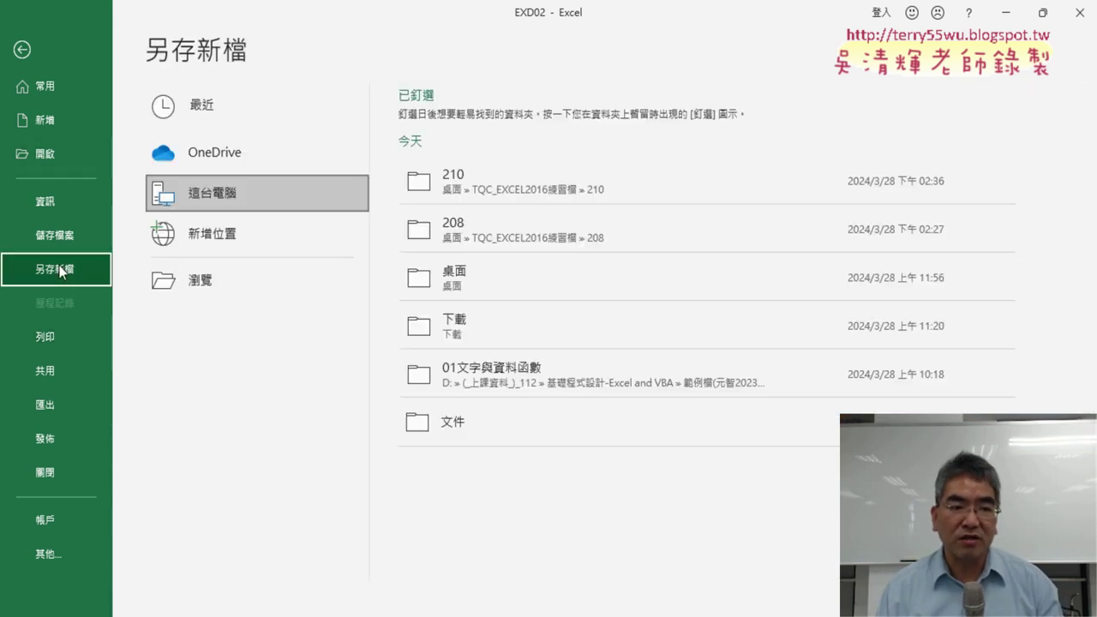
In the 210 folder, replace D02 in the file name with A210 and save as EXA210
{"action": "left_click", "coordinate": [199, 287]}
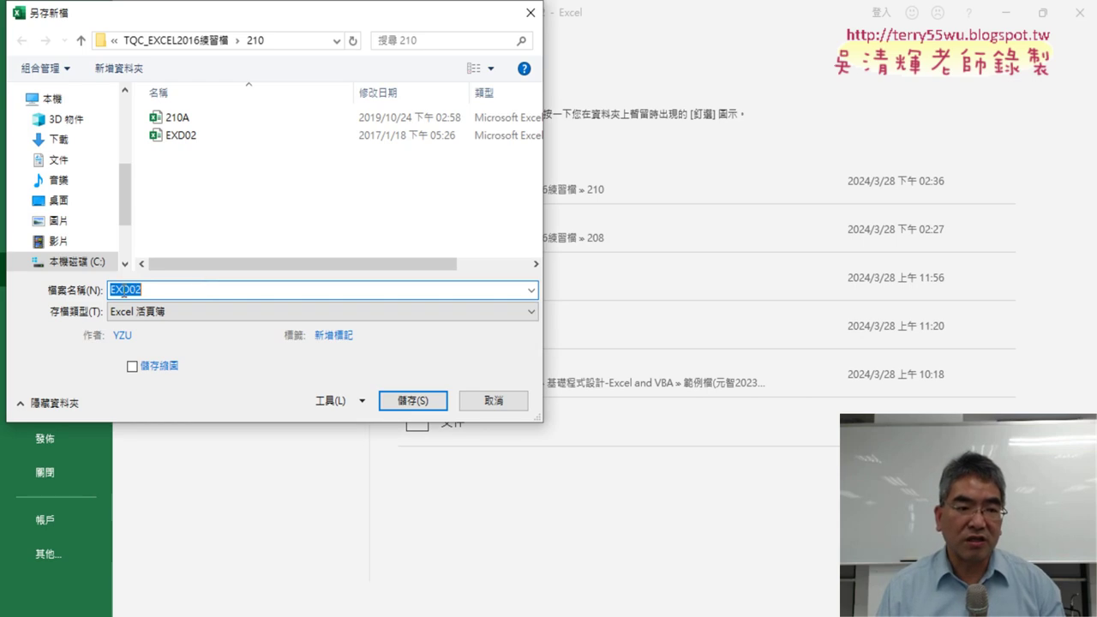
{"action": "left_click_drag", "start_coordinate": [124, 289], "coordinate": [293, 300]}
{"action": "type", "text": "A"}
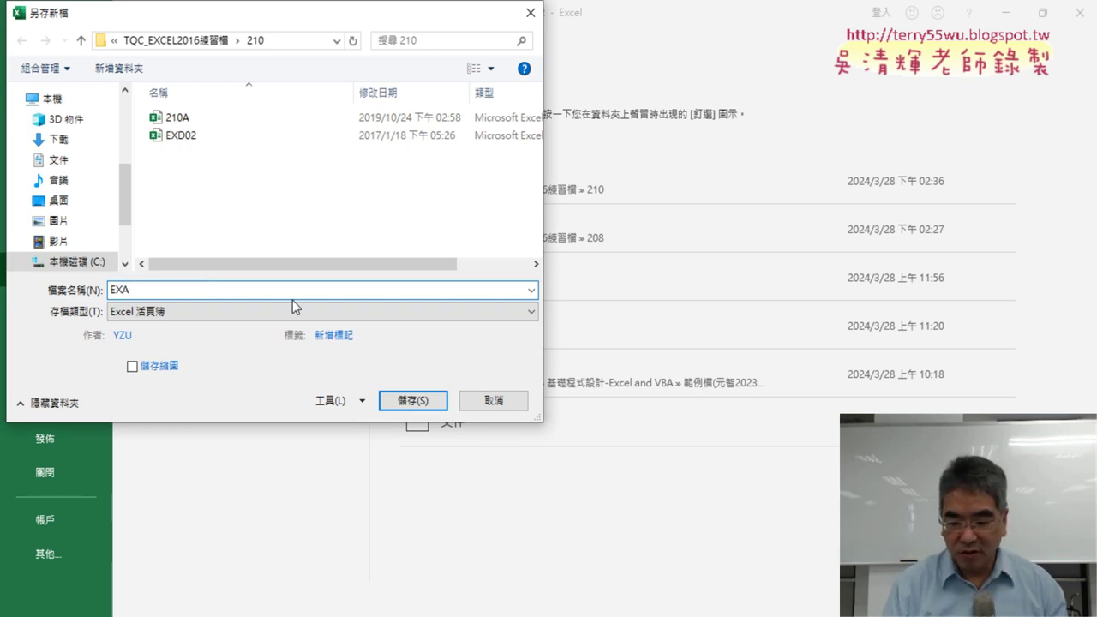
{"action": "type", "text": "210"}
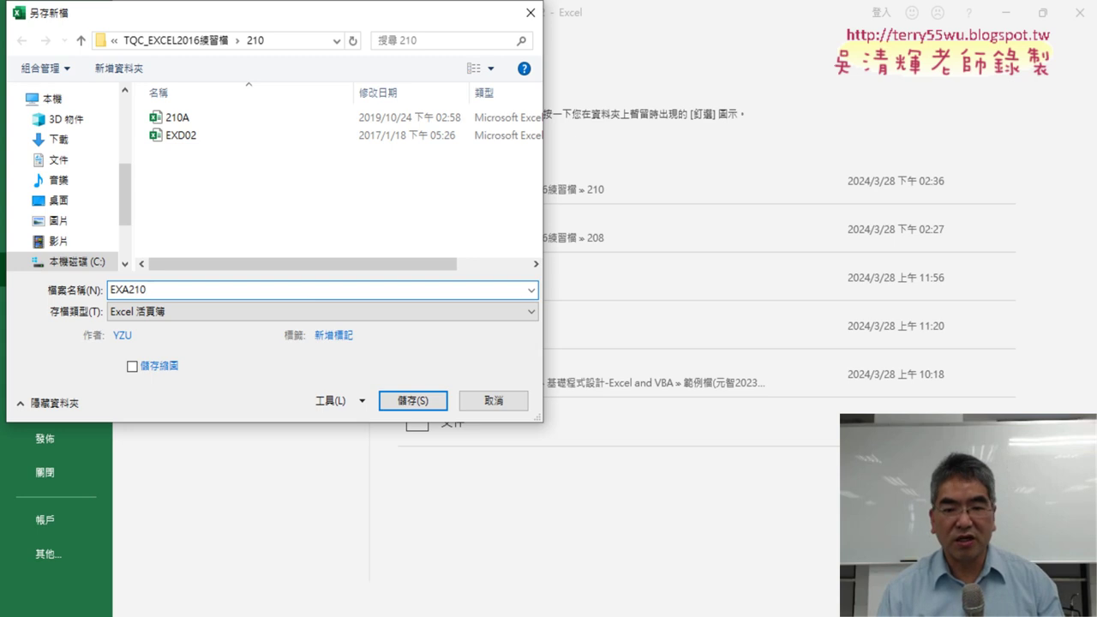
{"action": "key", "text": "Return"}
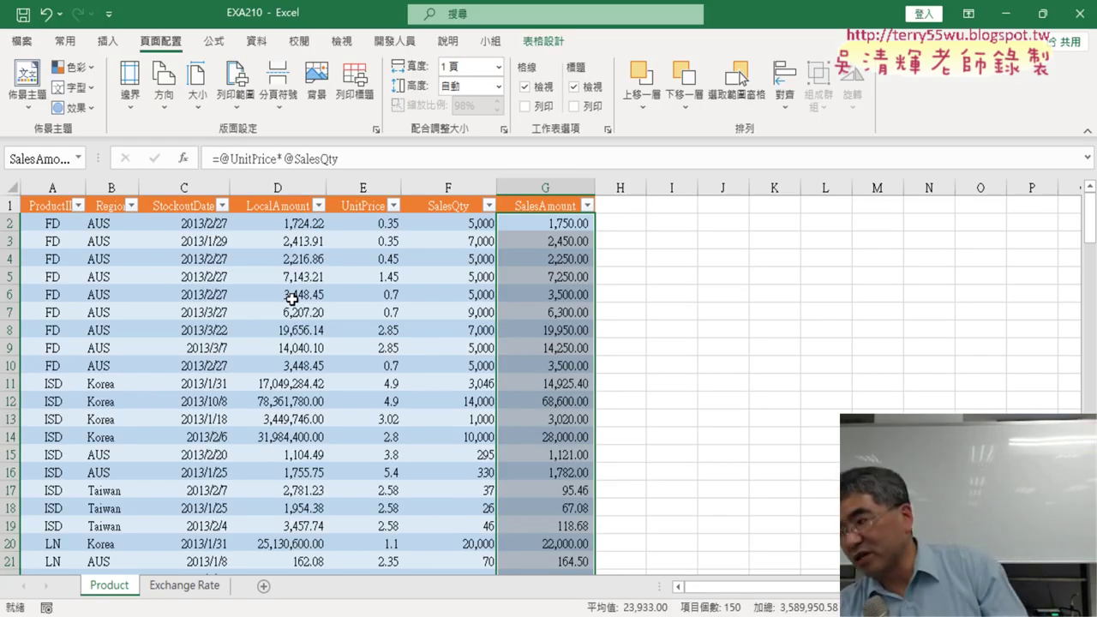